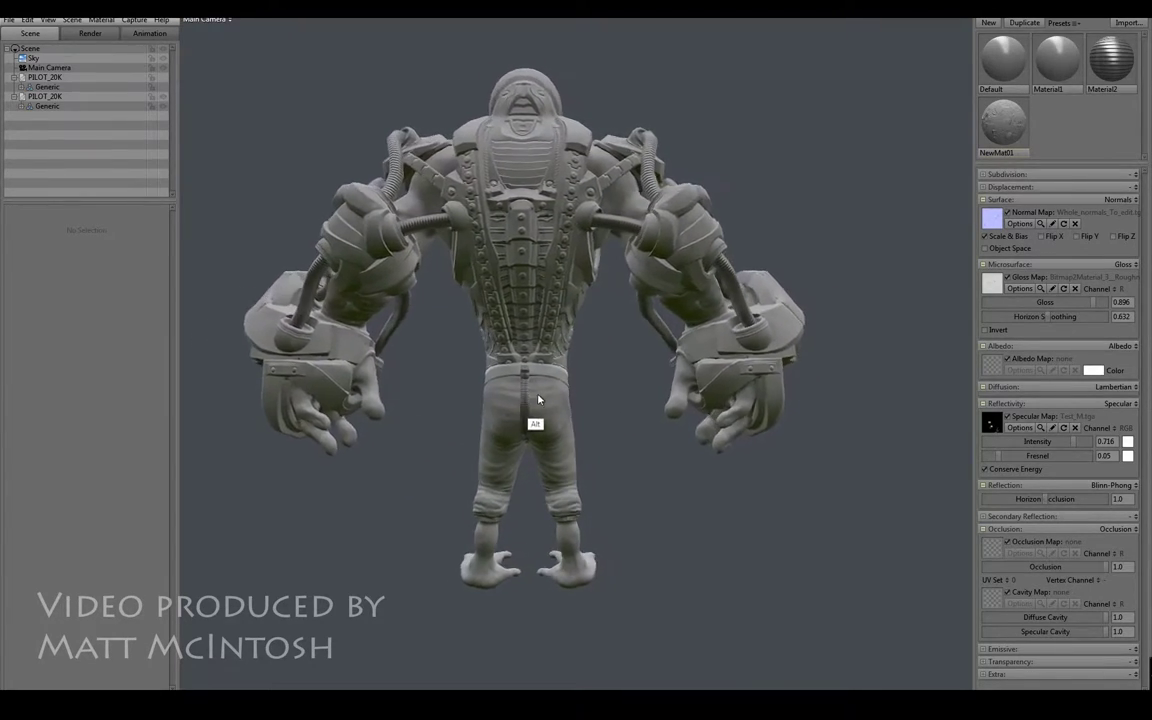
Step: Orbit and zoom from the full pilot model in to a close-up of the head's jagged seam artifact
scroll(748, 432, "up", 5)
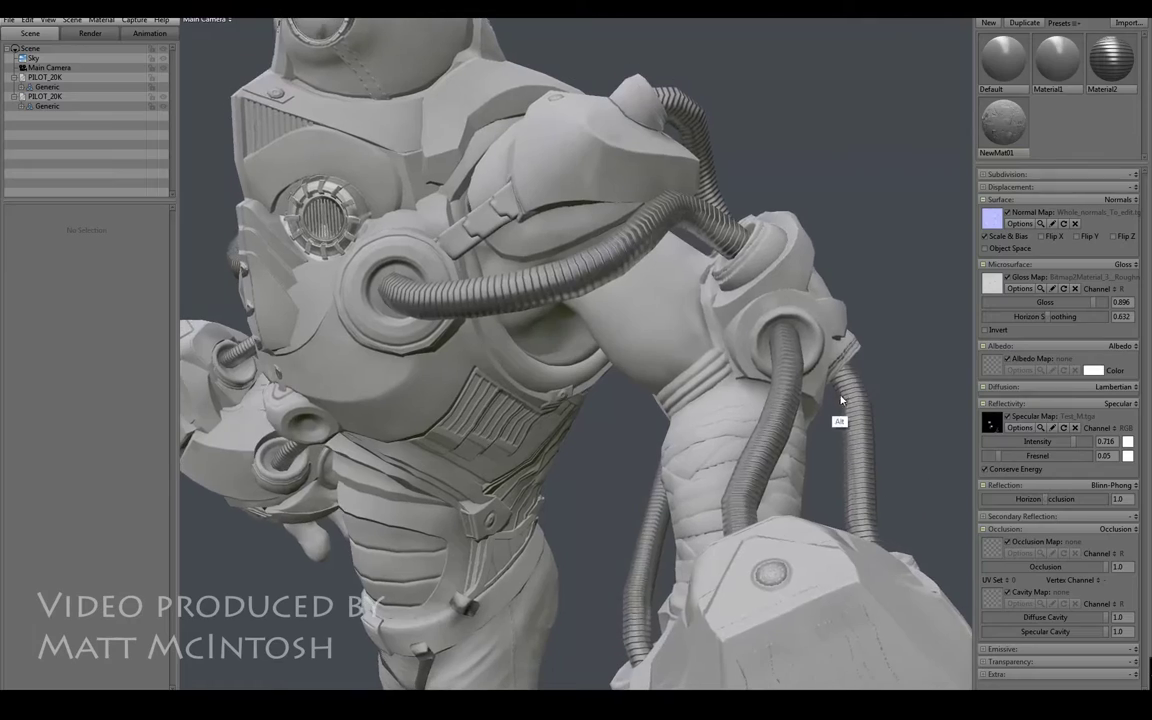
mouse_move(841, 400)
left_mouse_down()
mouse_move(748, 424)
mouse_move(753, 391)
mouse_move(869, 457)
mouse_move(782, 391)
mouse_move(818, 391)
mouse_move(962, 477)
mouse_move(761, 398)
left_mouse_up()
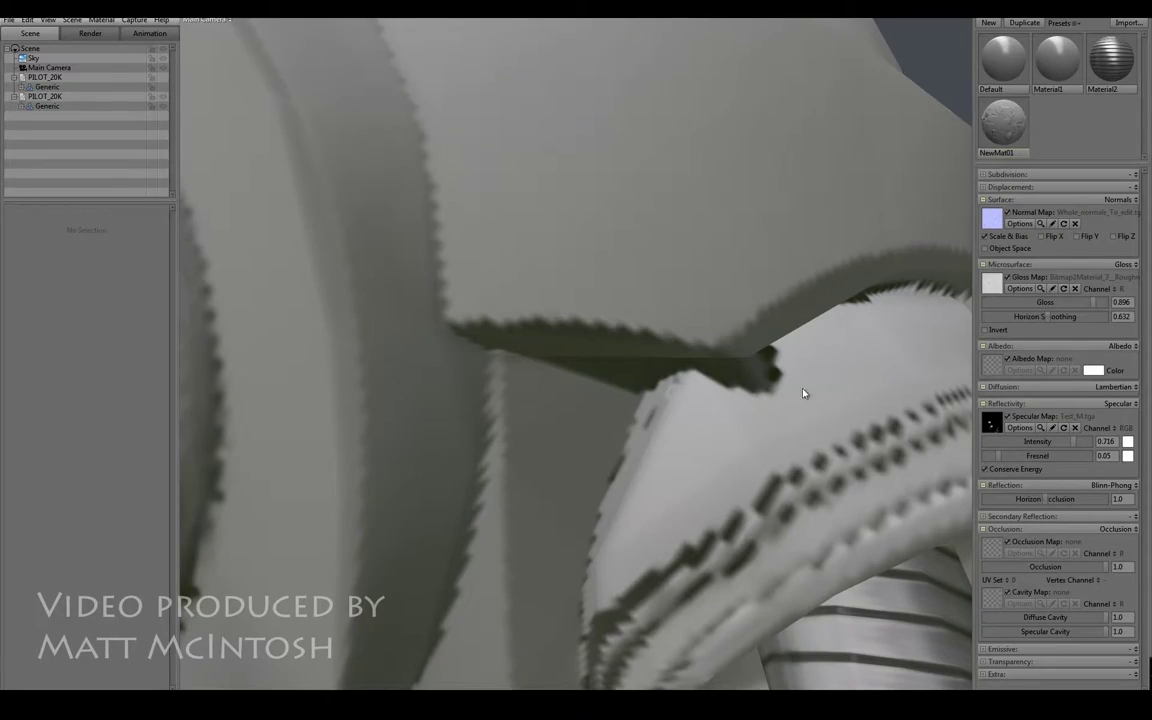
mouse_move(841, 400)
left_mouse_down()
mouse_move(761, 360)
mouse_move(753, 381)
mouse_move(807, 380)
mouse_move(769, 411)
mouse_move(753, 394)
mouse_move(764, 400)
mouse_move(699, 404)
mouse_move(735, 398)
mouse_move(771, 424)
mouse_move(800, 411)
mouse_move(766, 391)
left_mouse_up()
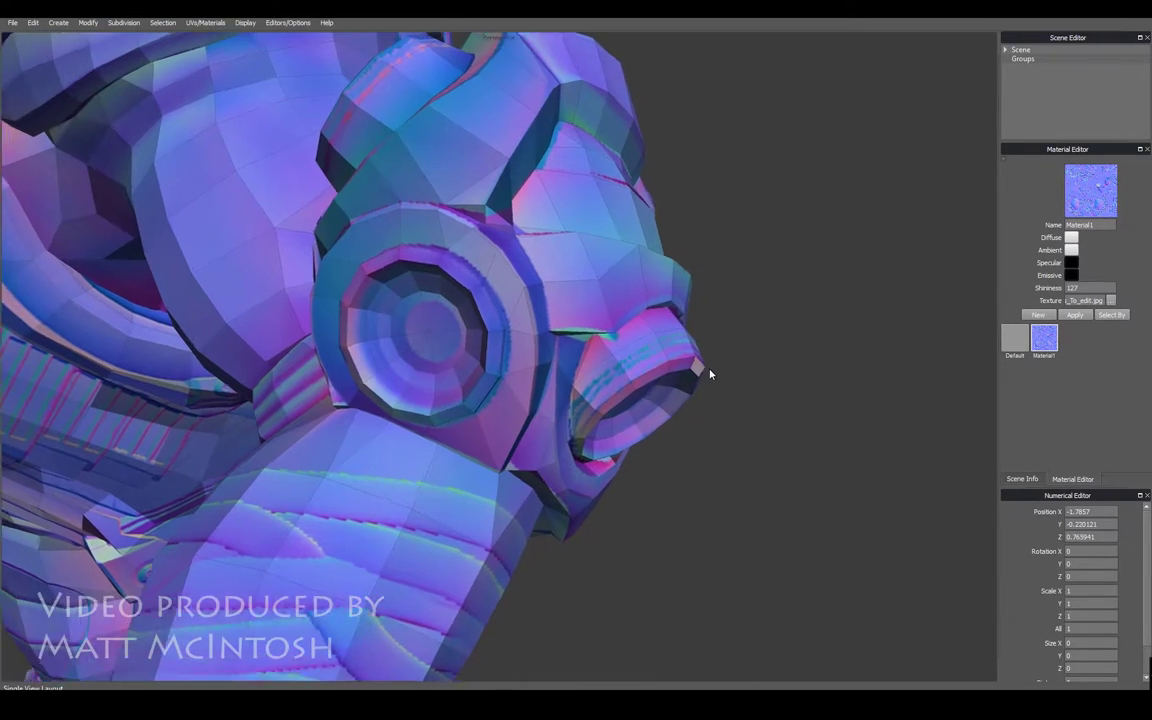
Step: Select the distorted face beside the nozzle and zoom to it in the split UV layout view
left_click_drag(709, 374, 643, 360)
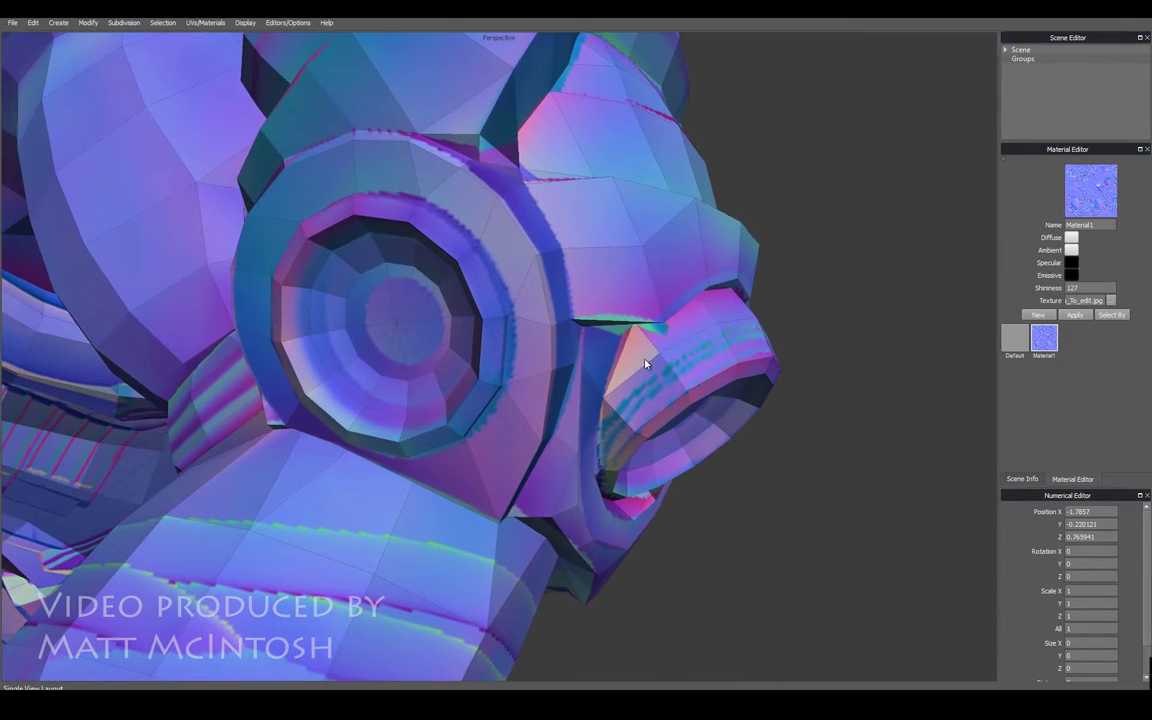
left_click(645, 352)
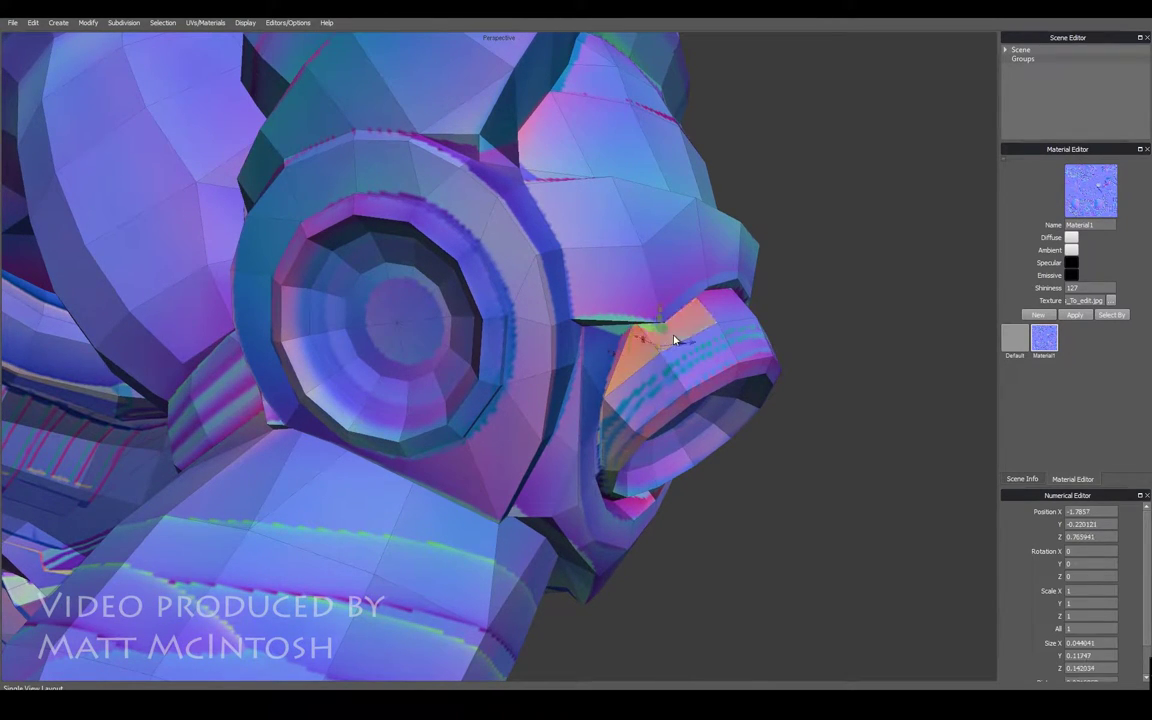
key("space")
left_click(739, 277)
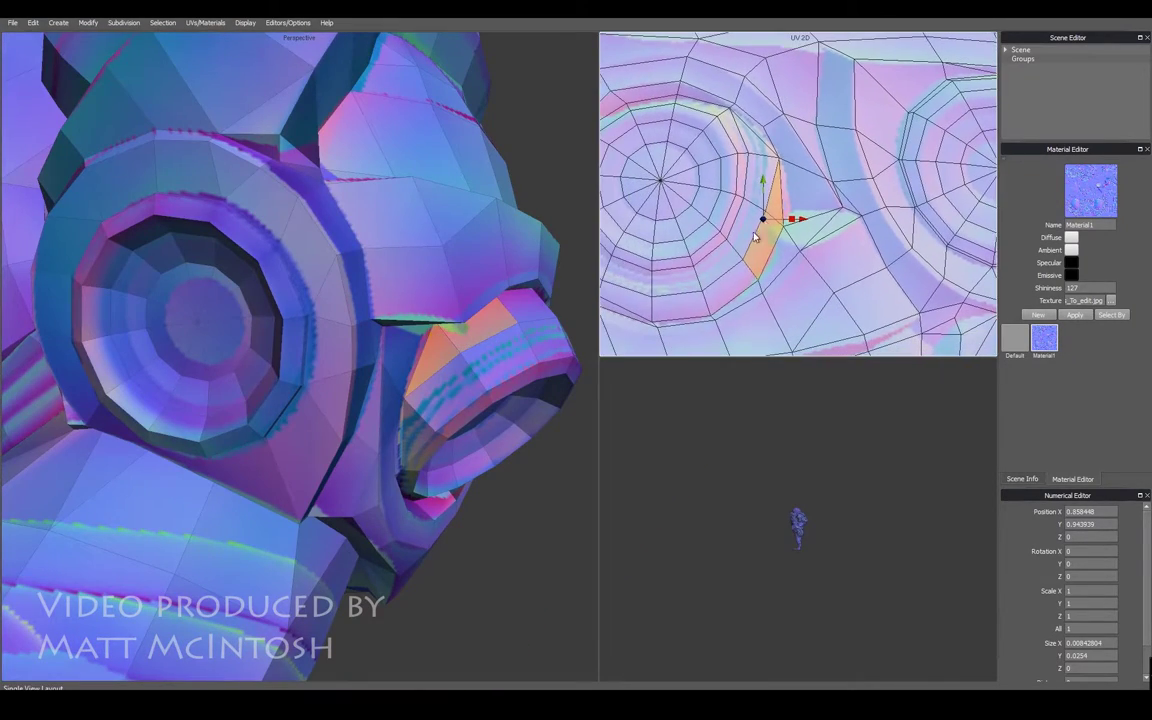
scroll(797, 229, "down", 5)
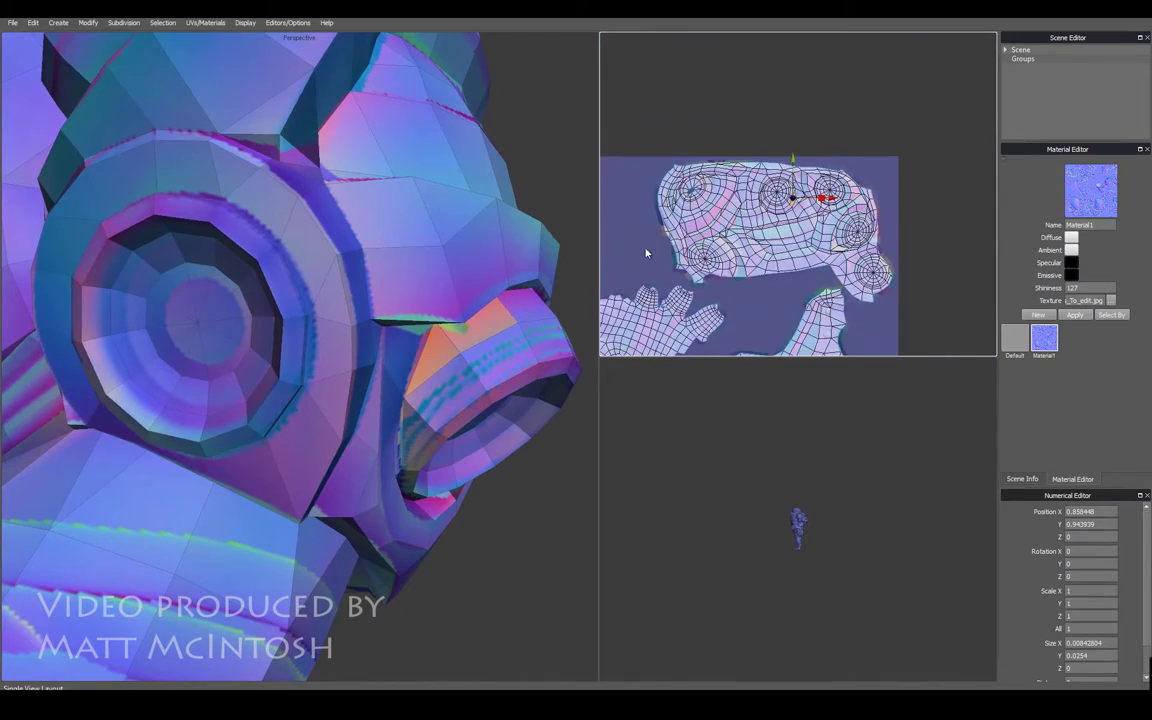
scroll(825, 205, "up", 2)
scroll(825, 205, "up", 2)
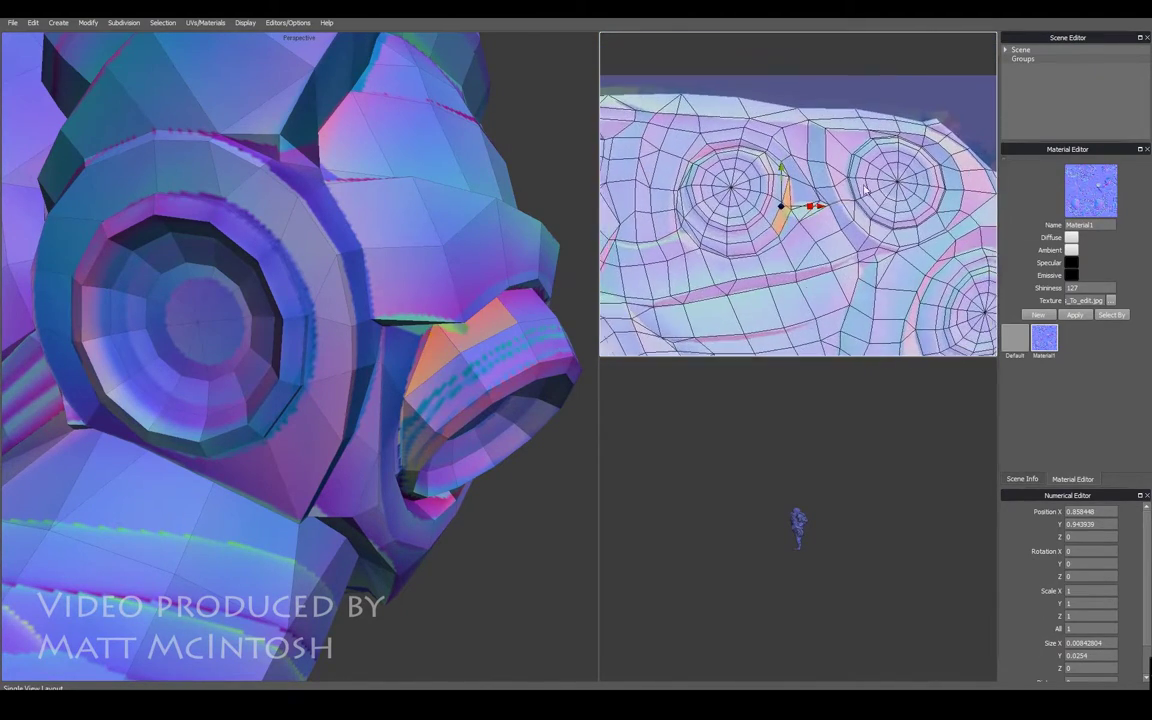
scroll(825, 205, "up", 2)
scroll(795, 218, "up", 2)
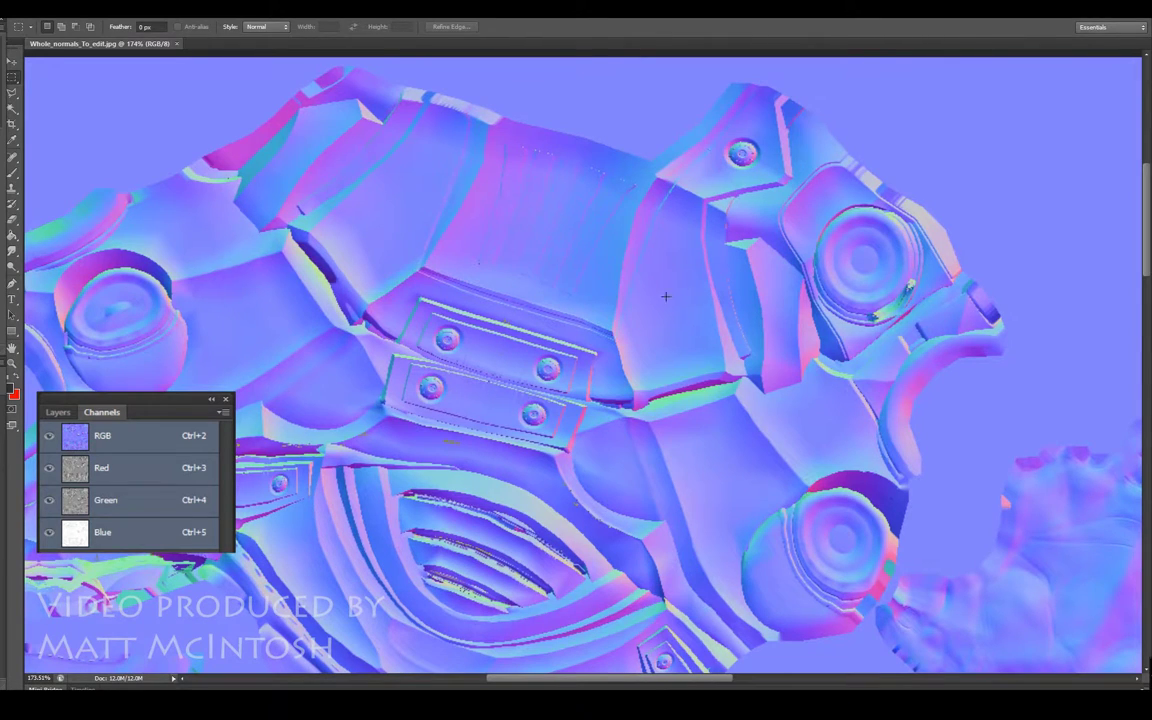
scroll(580, 360, "right", 10)
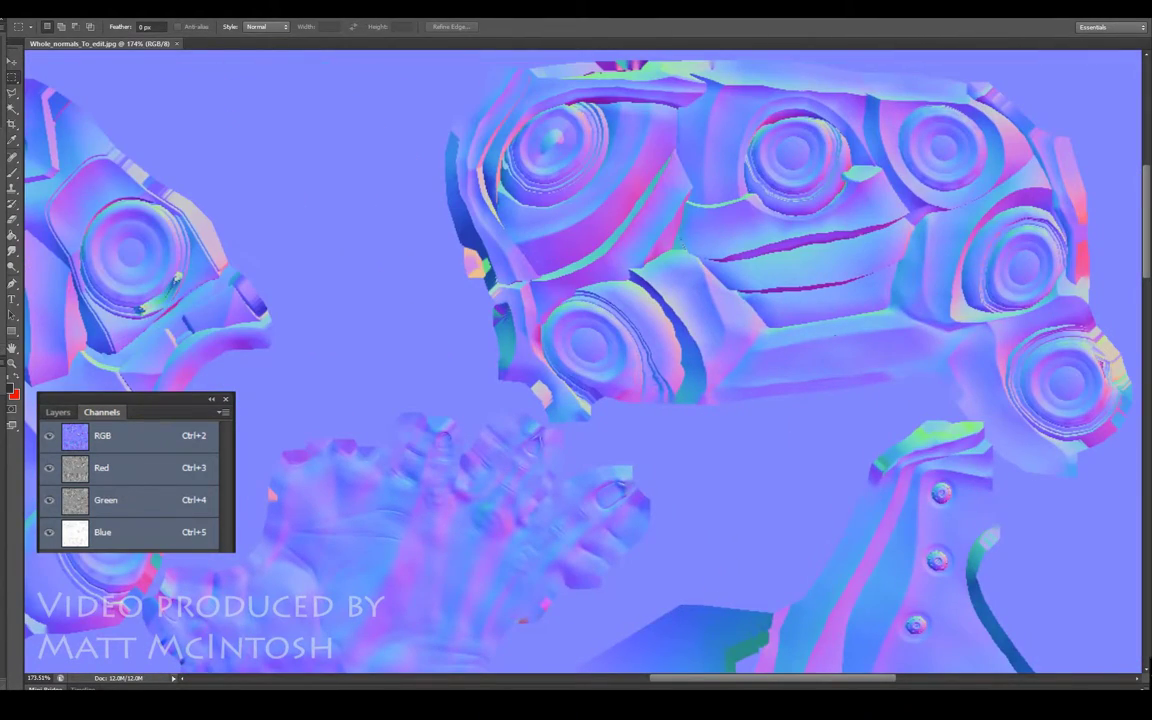
scroll(576, 360, "left", 2)
scroll(576, 360, "left", 2)
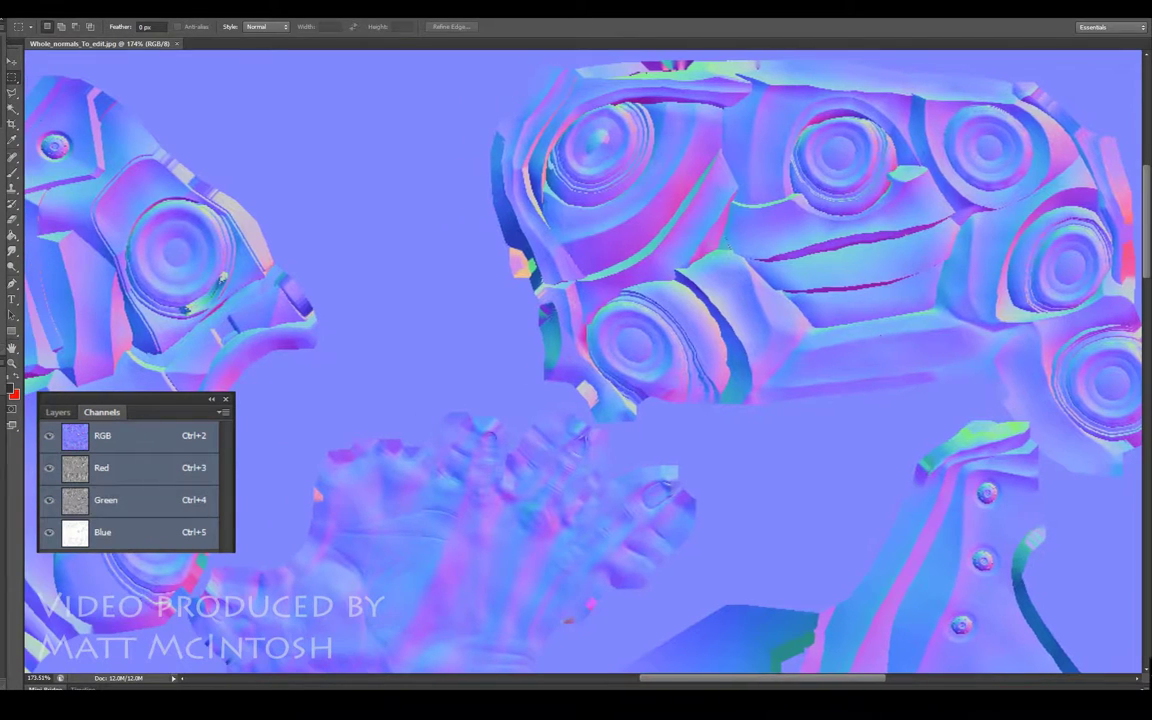
scroll(576, 360, "left", 3)
scroll(576, 360, "left", 3)
scroll(576, 360, "left", 2)
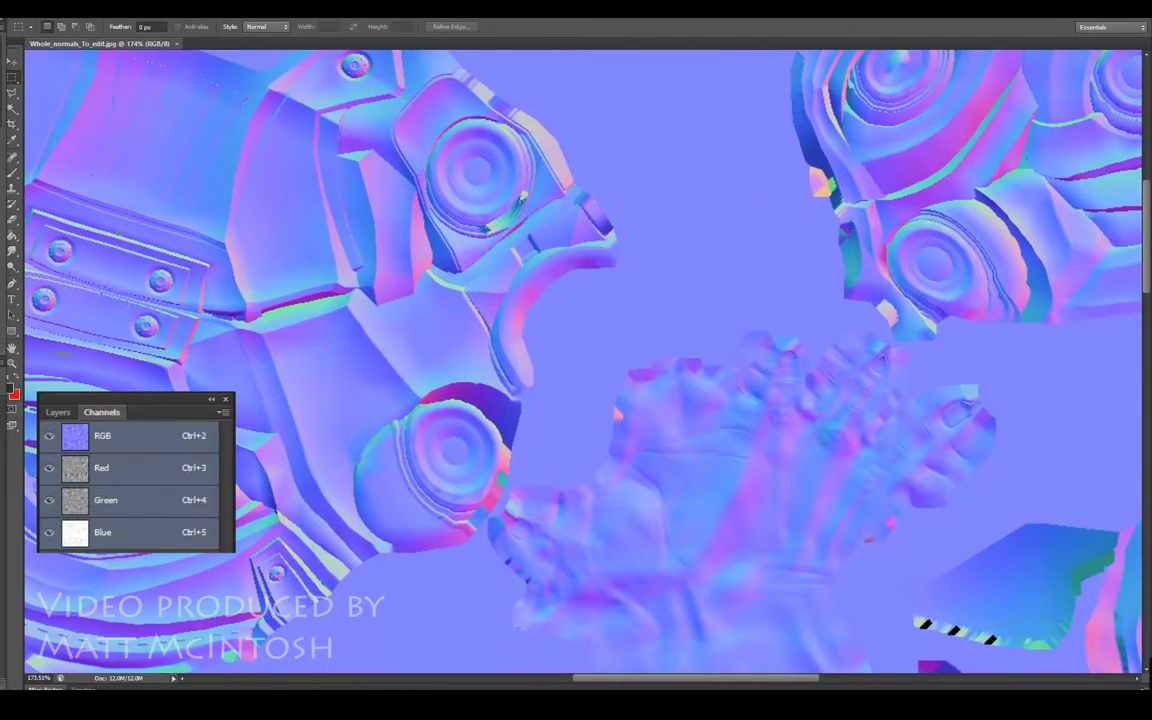
scroll(576, 360, "down", 1)
scroll(576, 360, "down", 2)
scroll(576, 360, "down", 2)
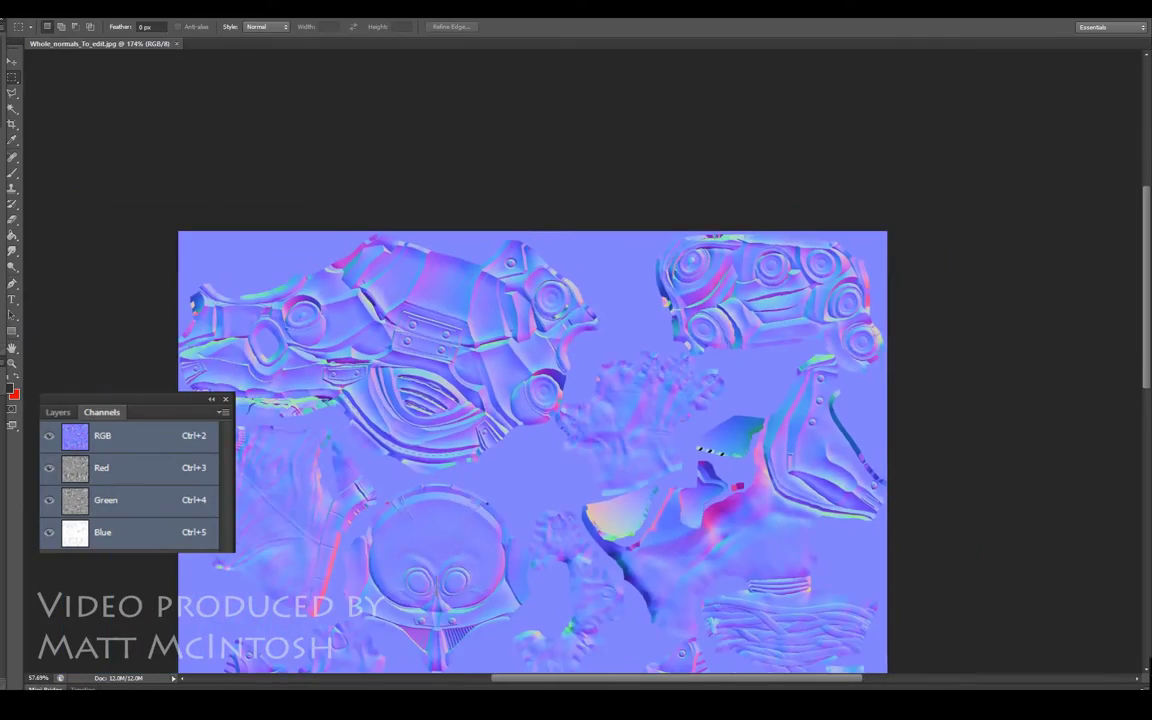
scroll(576, 360, "up", 1)
scroll(576, 360, "down", 3)
scroll(576, 360, "down", 2)
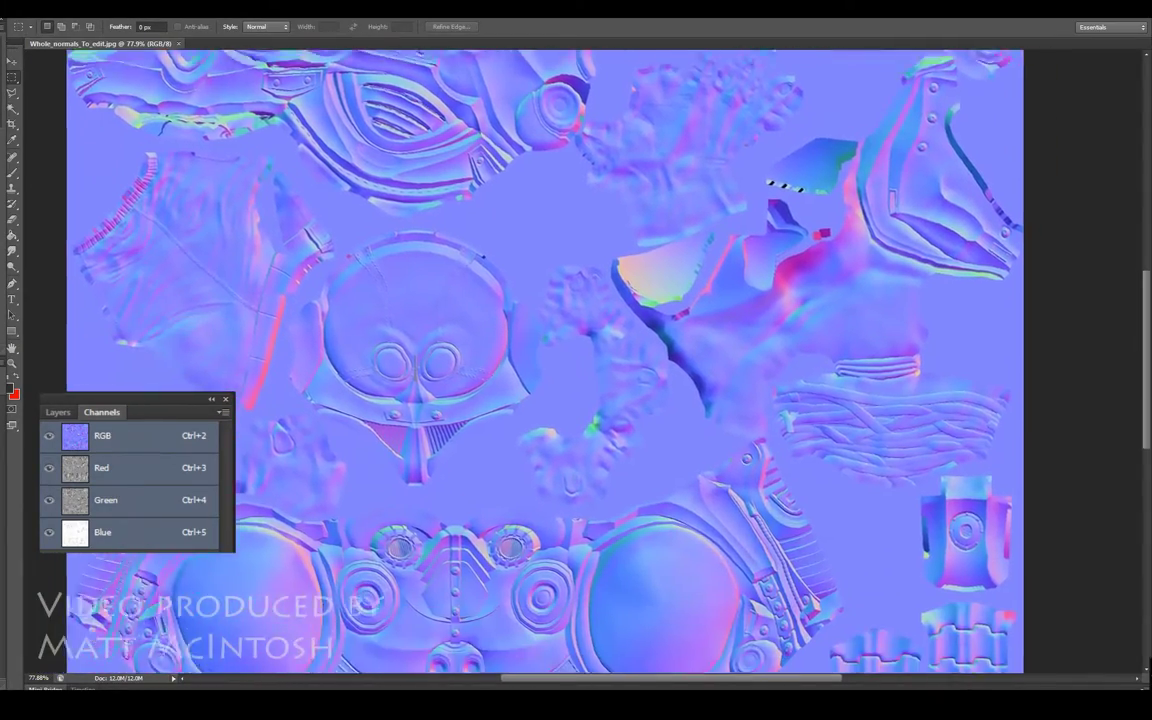
scroll(576, 360, "down", 3)
scroll(540, 360, "up", 5)
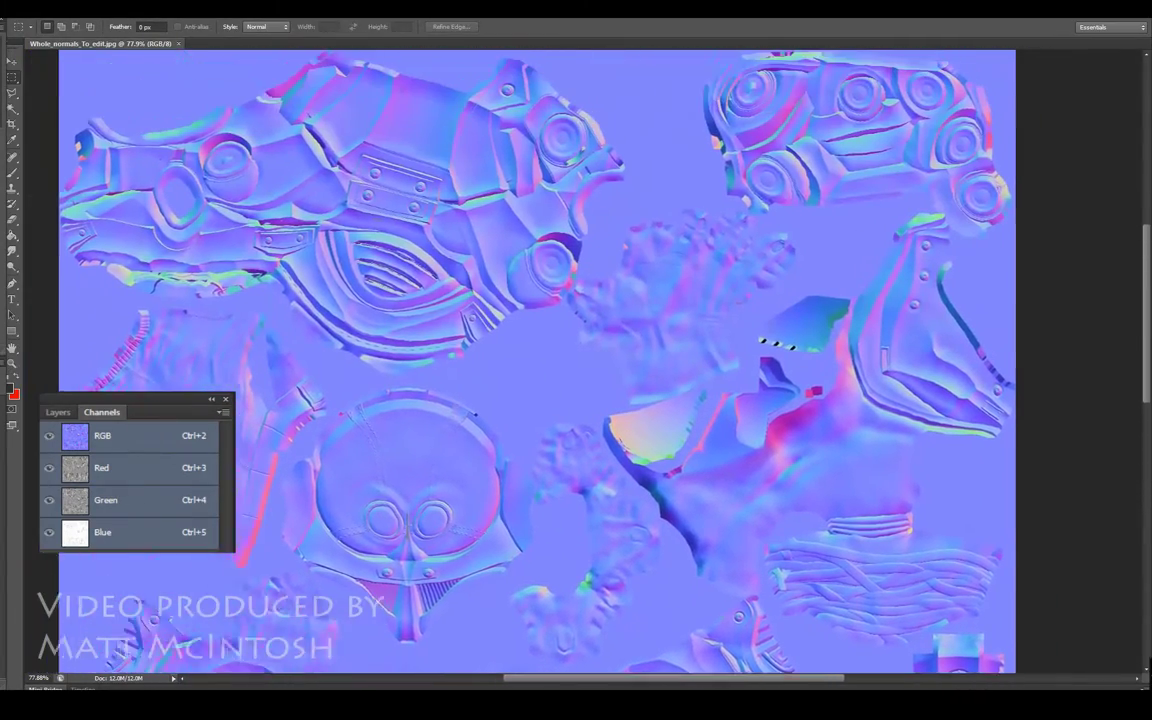
scroll(540, 360, "up", 1)
scroll(576, 360, "left", 2)
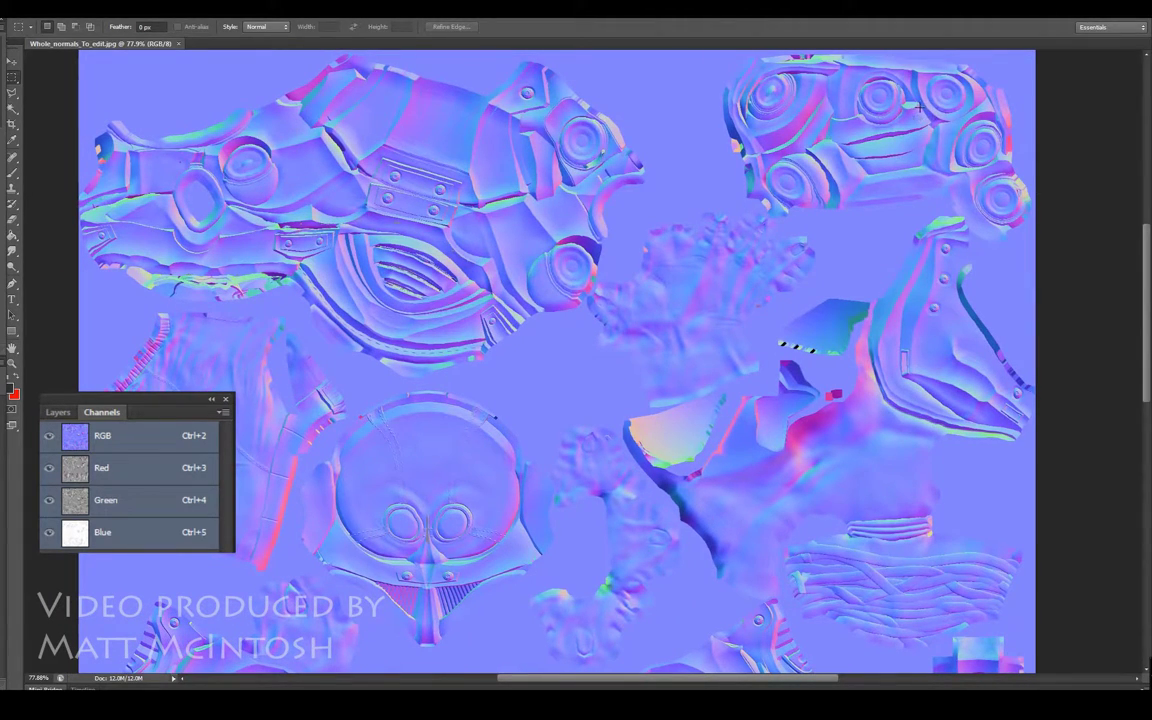
key("z")
Step: Zoom in on the ring and paint over the stray edge with a tiny brush
left_click_drag(915, 106, 907, 101)
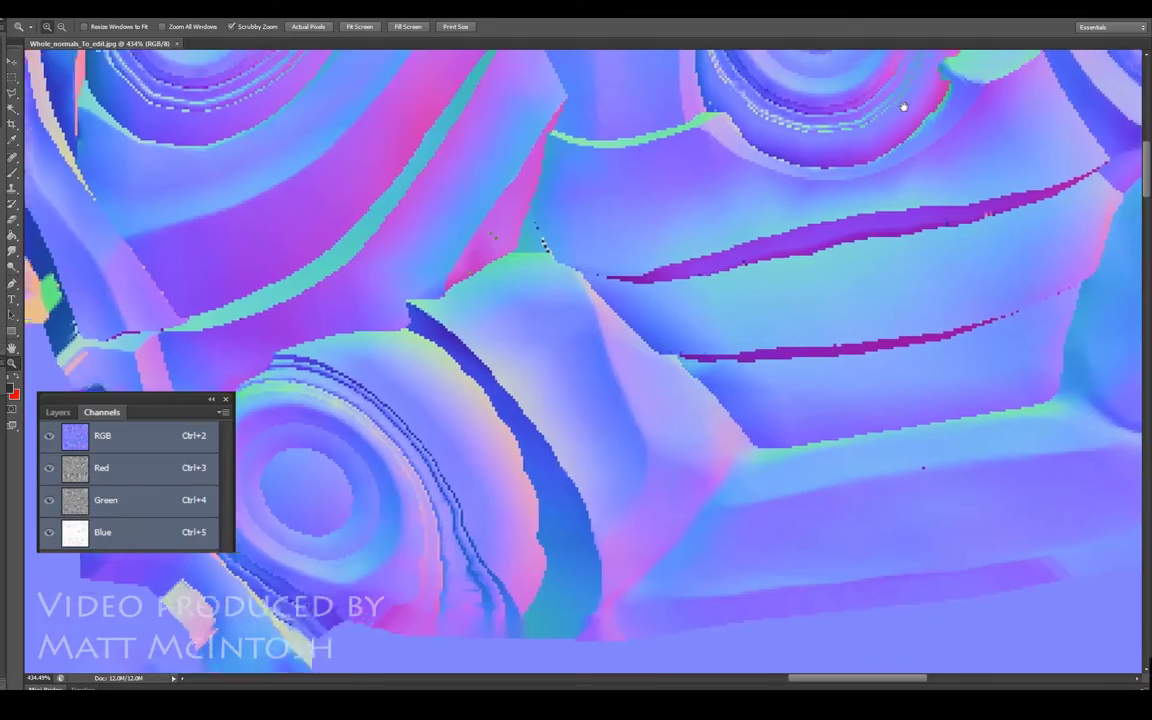
mouse_move(907, 101)
left_mouse_down()
mouse_move(752, 229)
mouse_move(744, 270)
mouse_move(693, 269)
left_mouse_up()
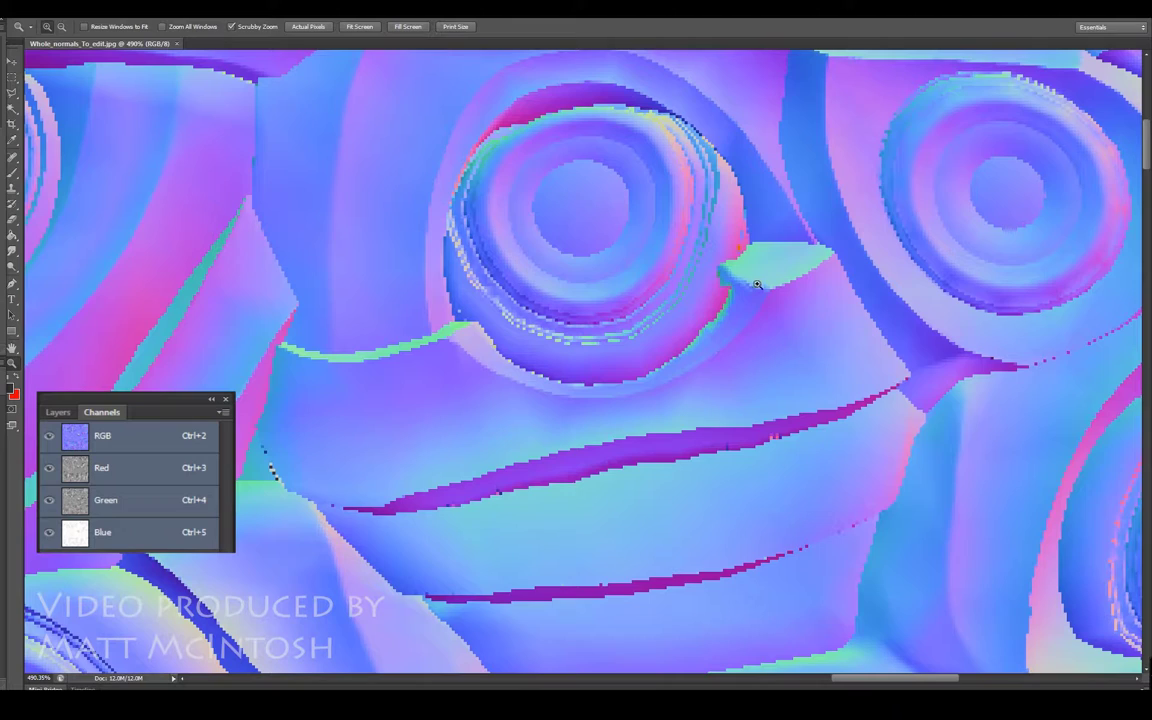
key("b")
key("bracketleft")
key("bracketleft")
key("bracketleft")
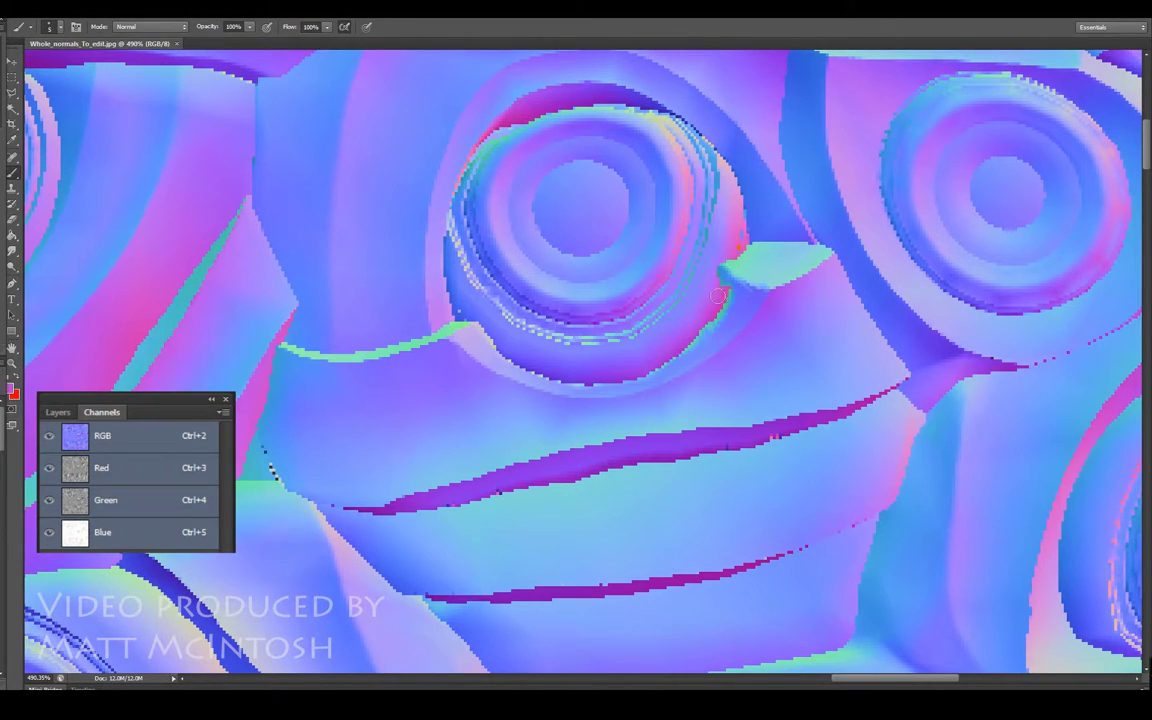
mouse_move(727, 262)
left_mouse_down()
mouse_move(746, 246)
mouse_move(724, 268)
left_mouse_up()
Step: Lower the brush flow to 49% and switch to editing only the Red channel
left_click(250, 27)
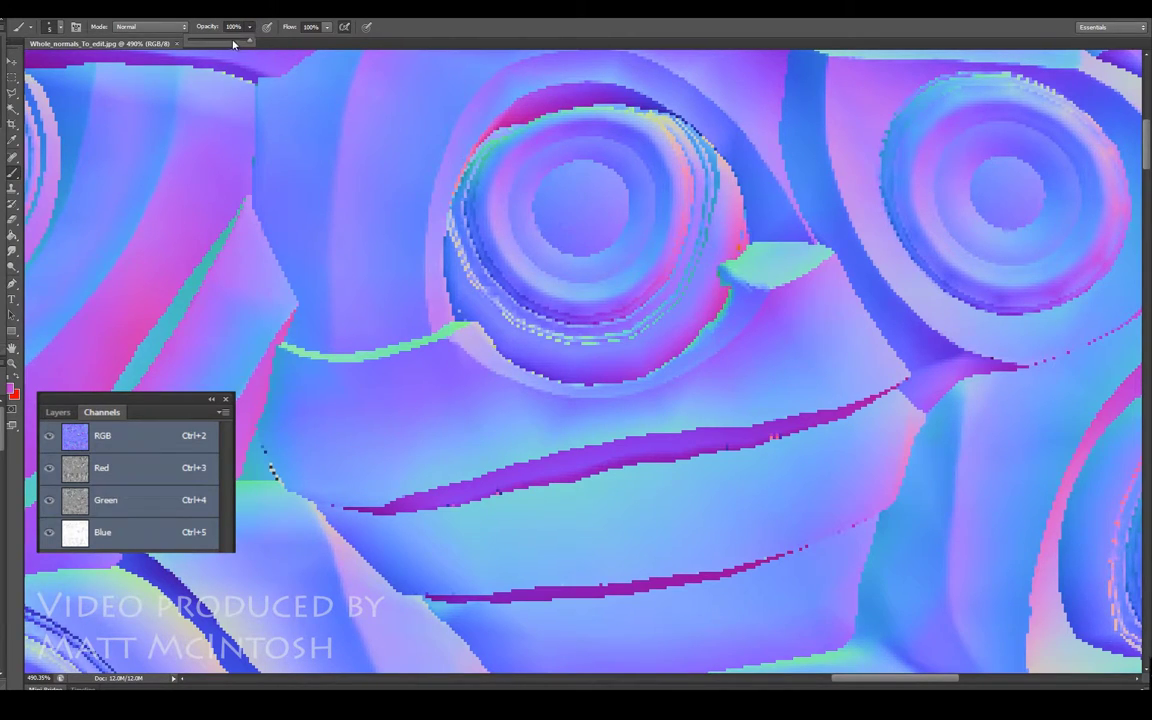
left_click(326, 27)
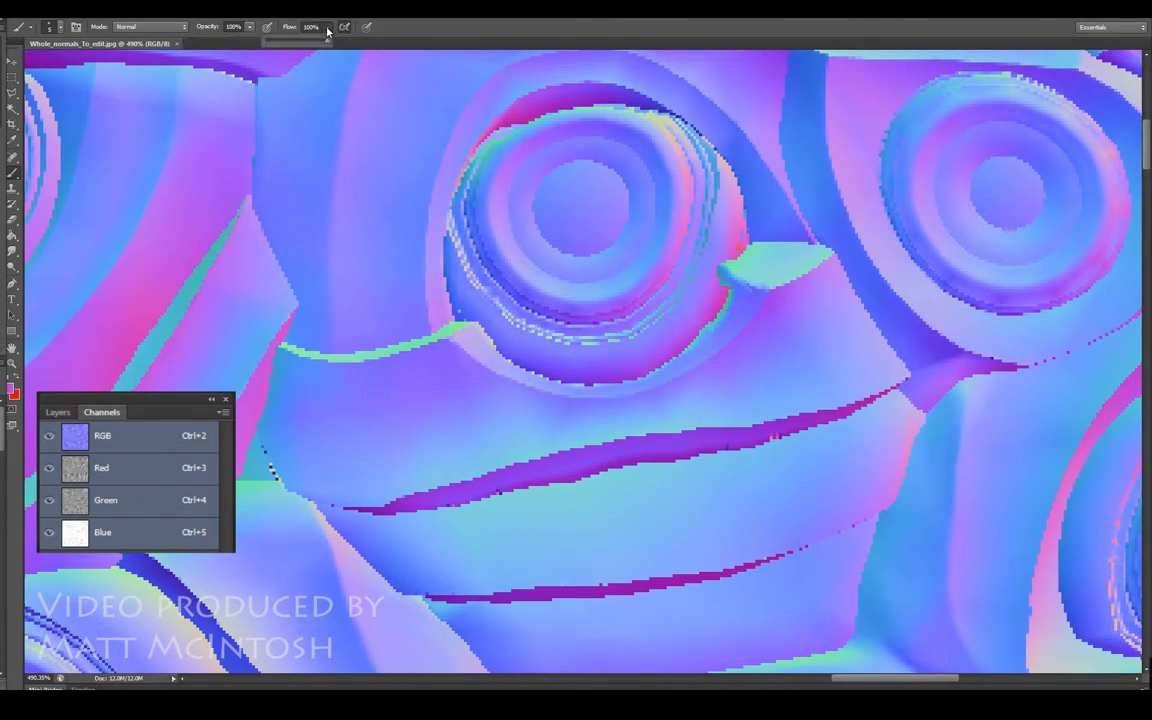
left_click_drag(330, 43, 296, 43)
key("Return")
key("ctrl+3")
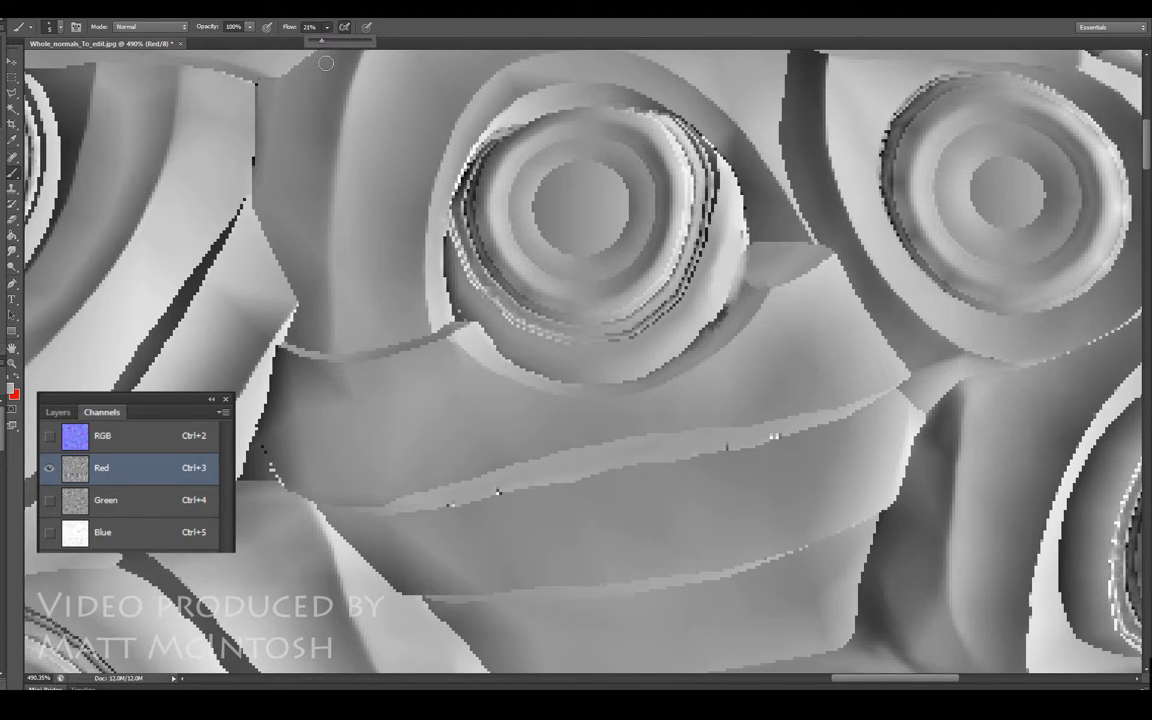
Step: Smudge the jagged right, lower and upper eye rim smooth in the red channel
left_click(700, 290)
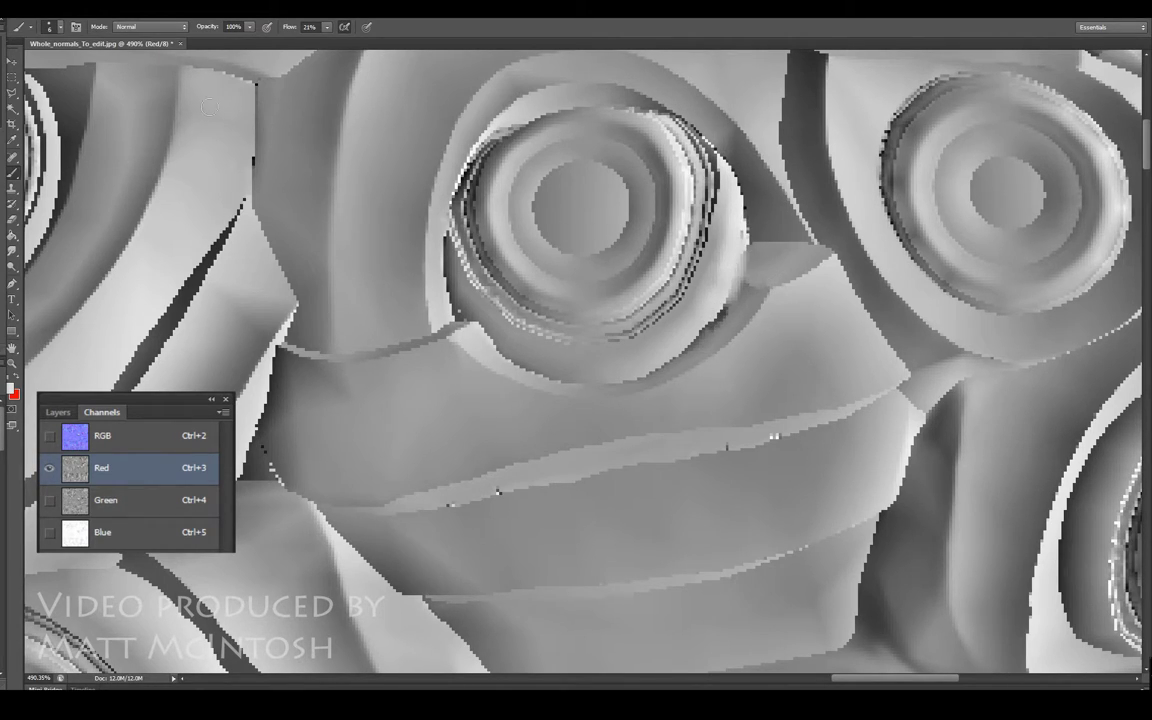
left_click(12, 250)
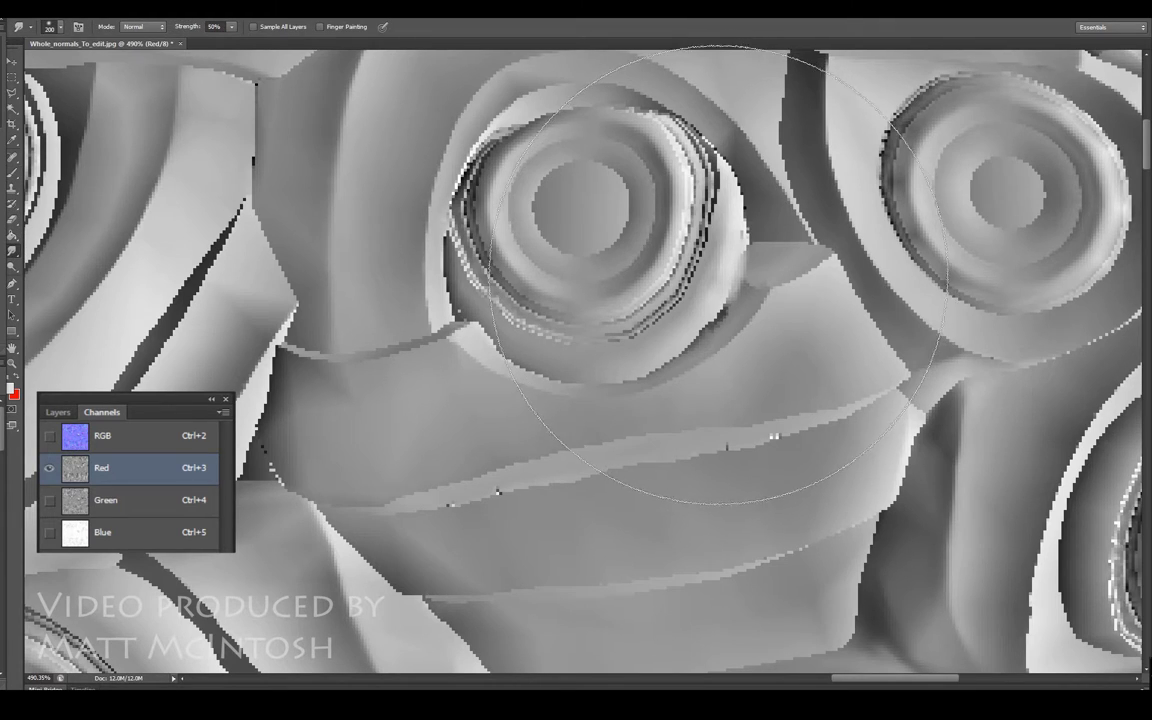
key("bracketleft")
key("bracketleft")
key("bracketleft")
key("bracketleft")
key("bracketleft")
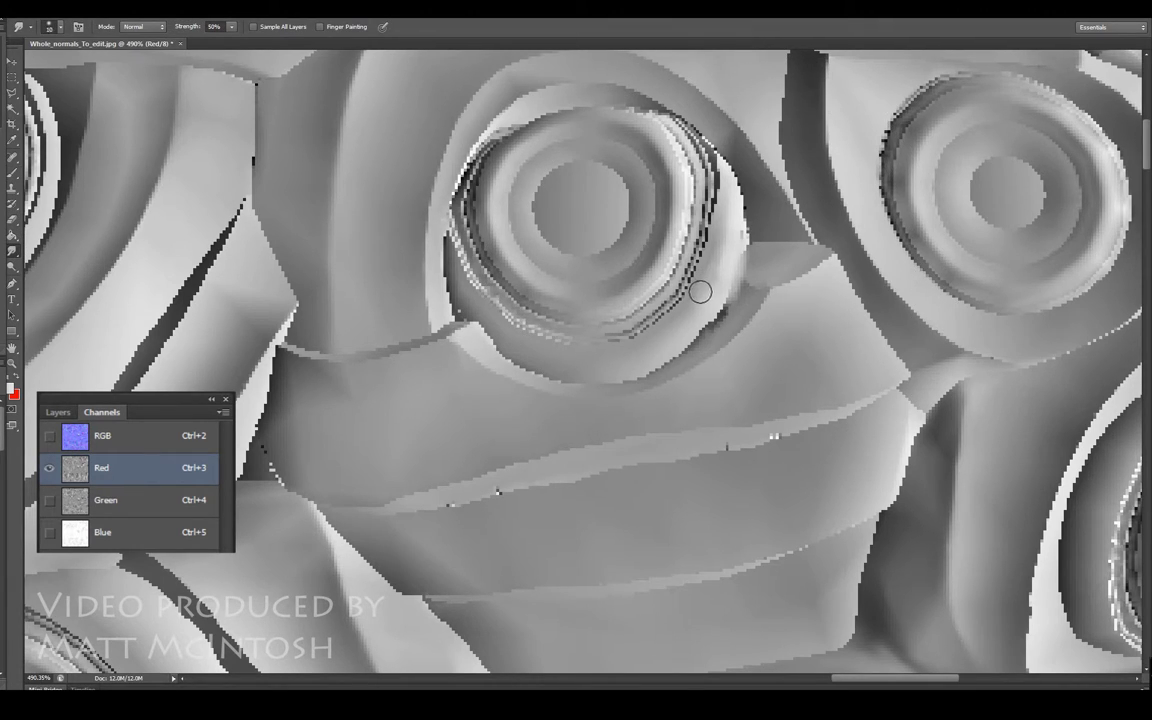
left_click_drag(703, 296, 705, 289)
left_click_drag(704, 289, 707, 309)
left_click_drag(739, 263, 740, 228)
Step: In the green channel, smear the white patch's left tip down toward the eye
key("ctrl+4")
left_click_drag(726, 274, 714, 287)
key("b")
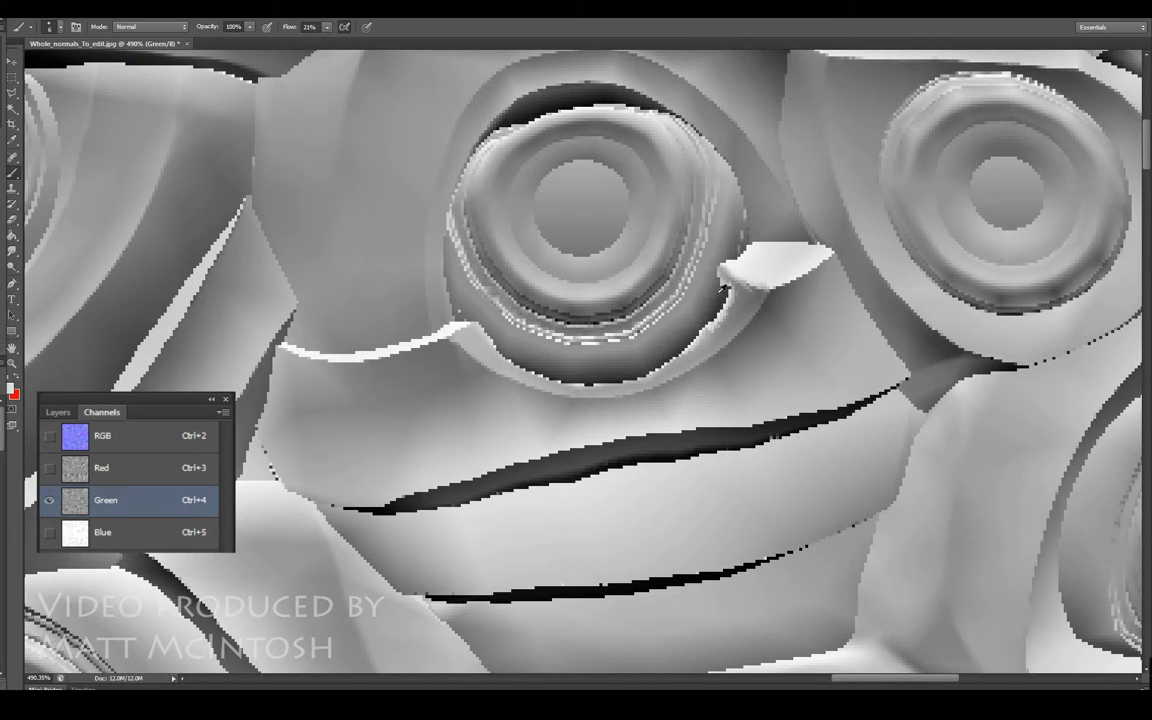
Step: At low flow, paint grey over the white tip and dark spot, then smudge the ring edge
left_click(328, 28)
left_click(725, 288)
mouse_move(724, 291)
left_mouse_down()
mouse_move(737, 247)
mouse_move(711, 298)
left_mouse_up()
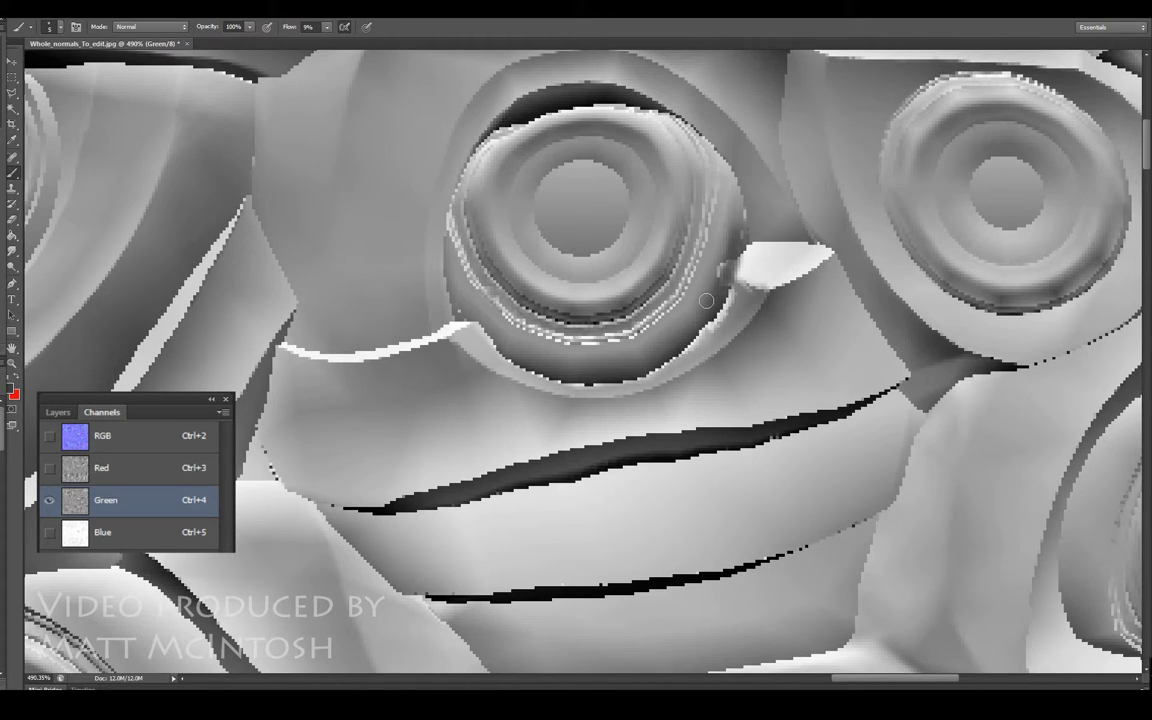
left_click_drag(706, 300, 713, 280)
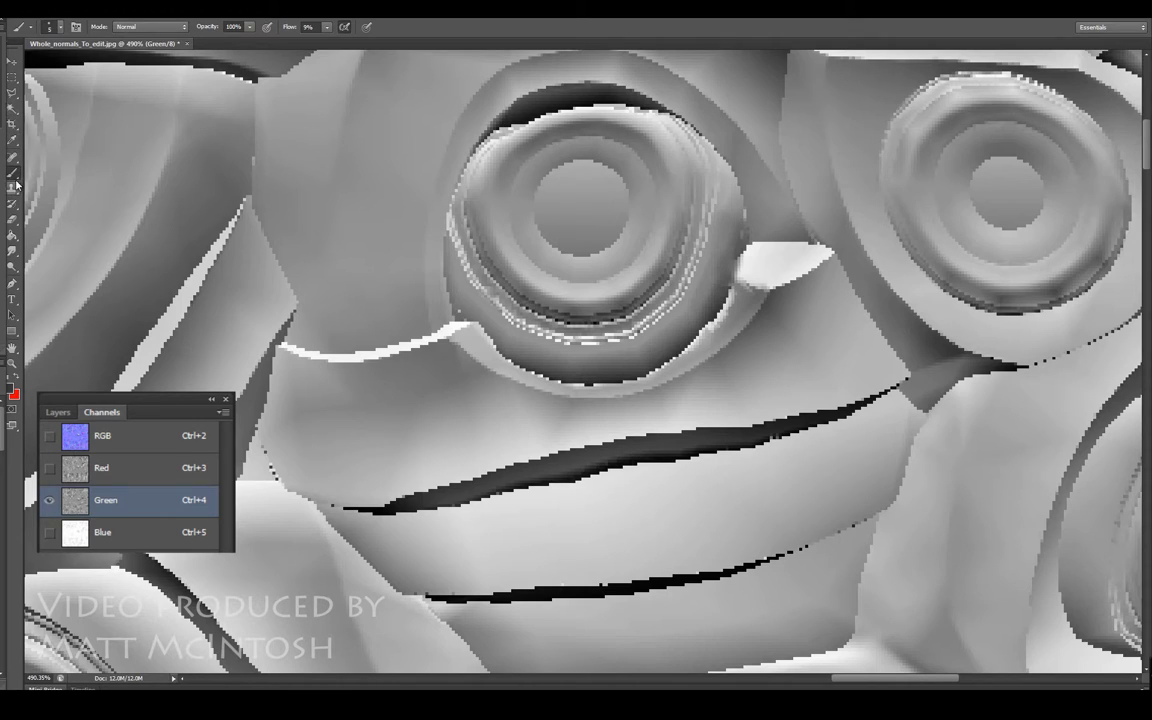
left_click(12, 251)
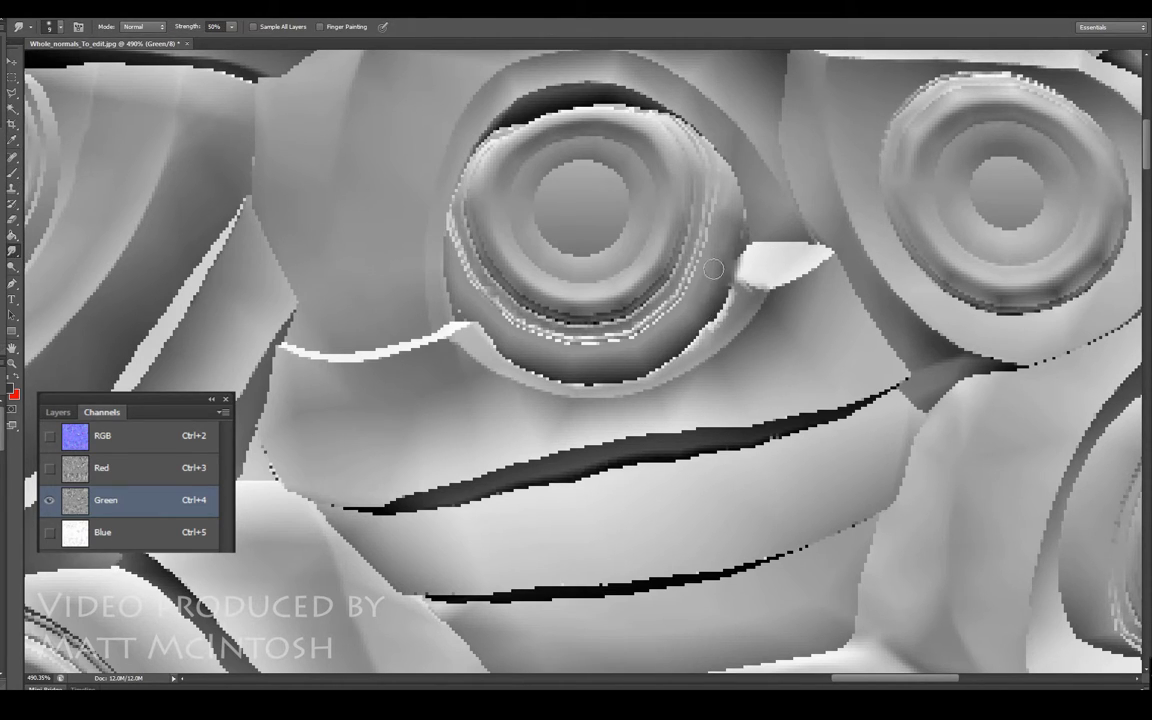
mouse_move(718, 273)
left_mouse_down()
mouse_move(736, 200)
mouse_move(733, 210)
left_mouse_up()
Step: Touch up the blue channel with the Brush, then return to the full-colour RGB view
key("ctrl+5")
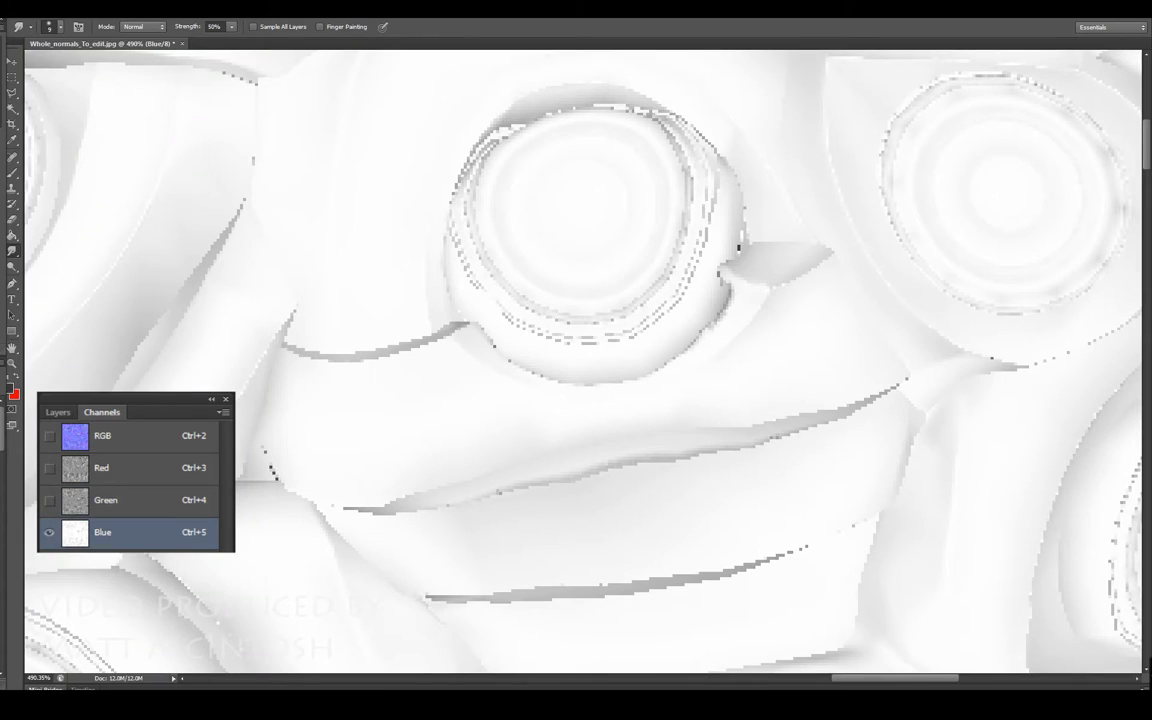
key("b")
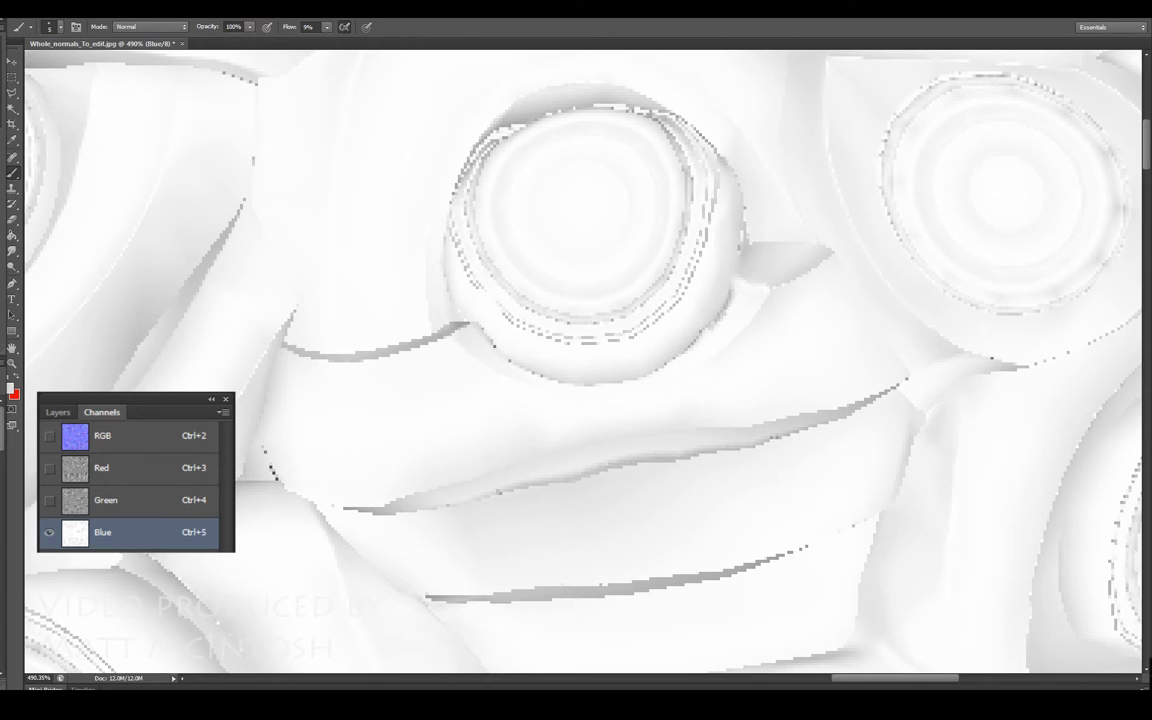
key("ctrl+2")
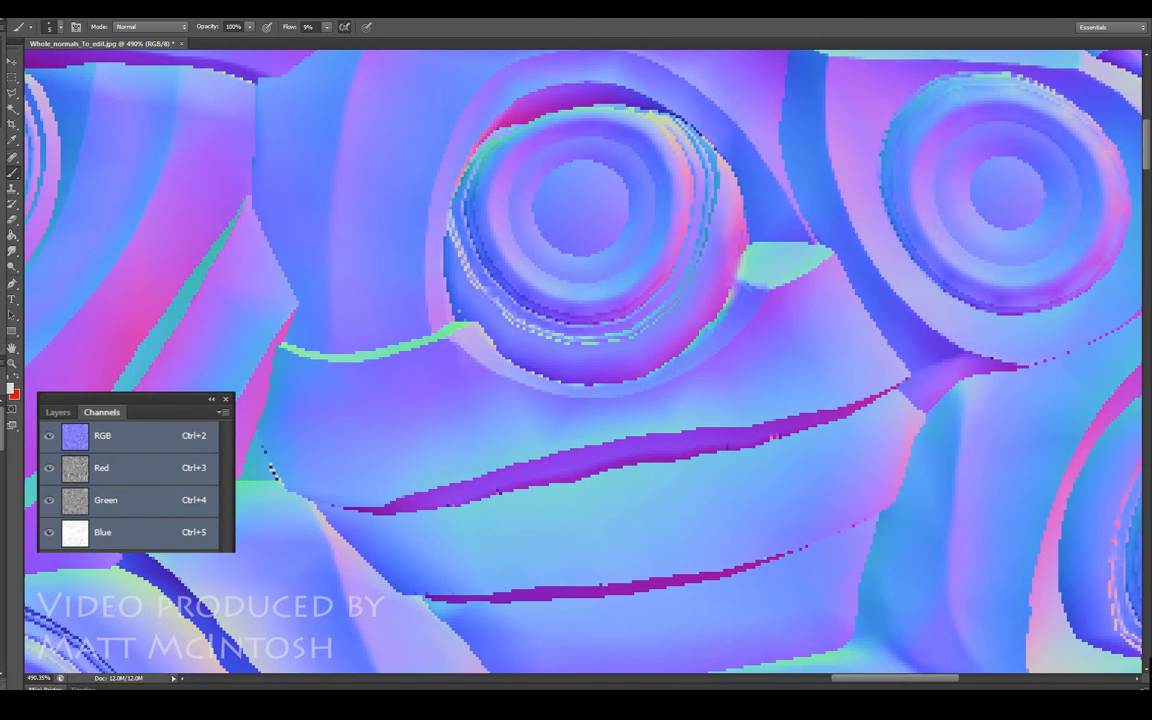
Step: Zoom out and start a Save As with Targa selected as the file format
scroll(597, 362, "down", 2)
scroll(597, 362, "down", 2)
scroll(597, 362, "down", 2)
scroll(597, 362, "down", 1)
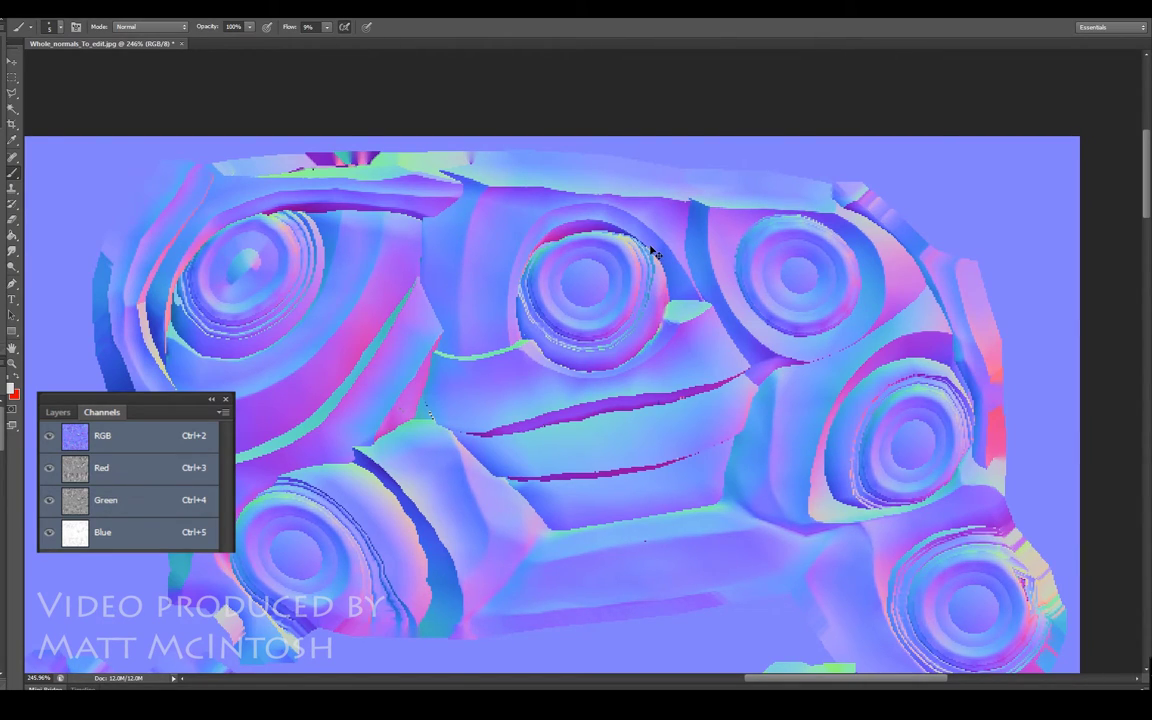
key("ctrl+shift+s")
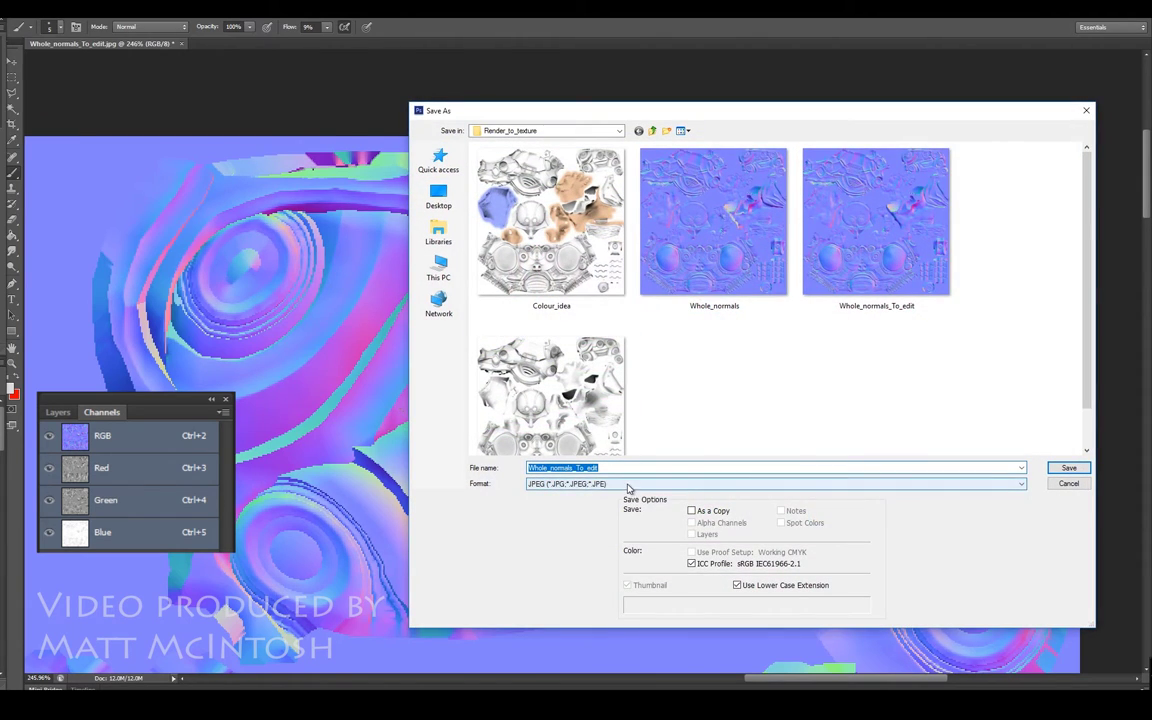
left_click(607, 484)
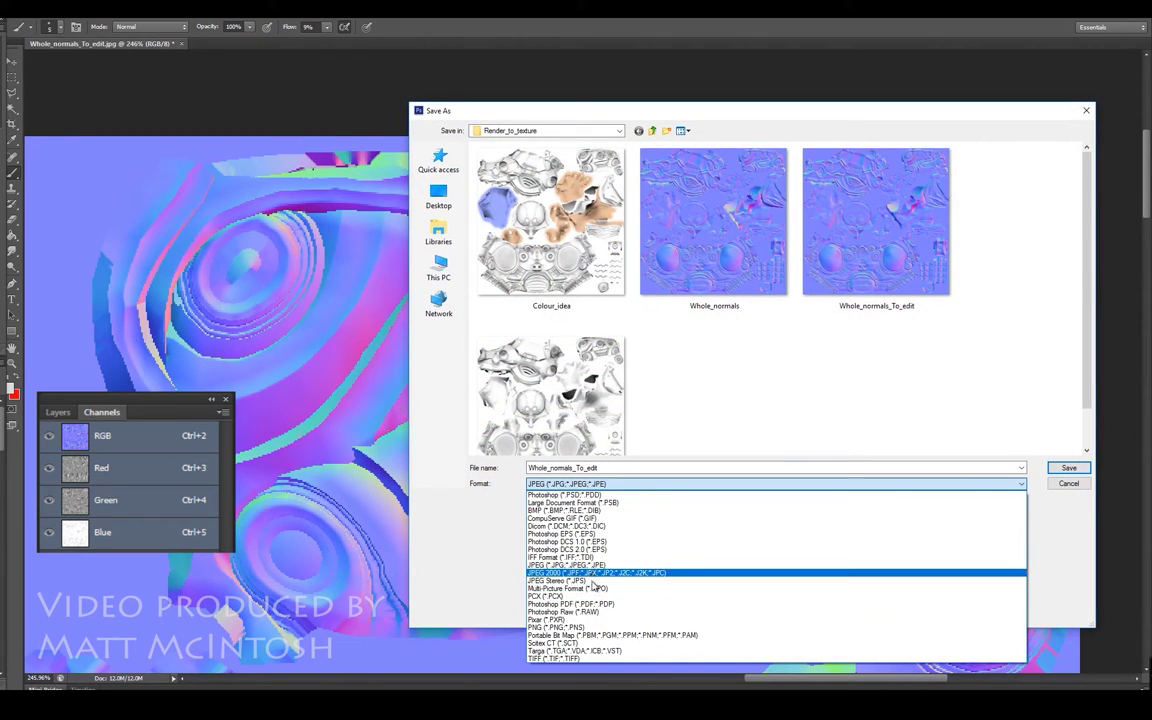
left_click(612, 643)
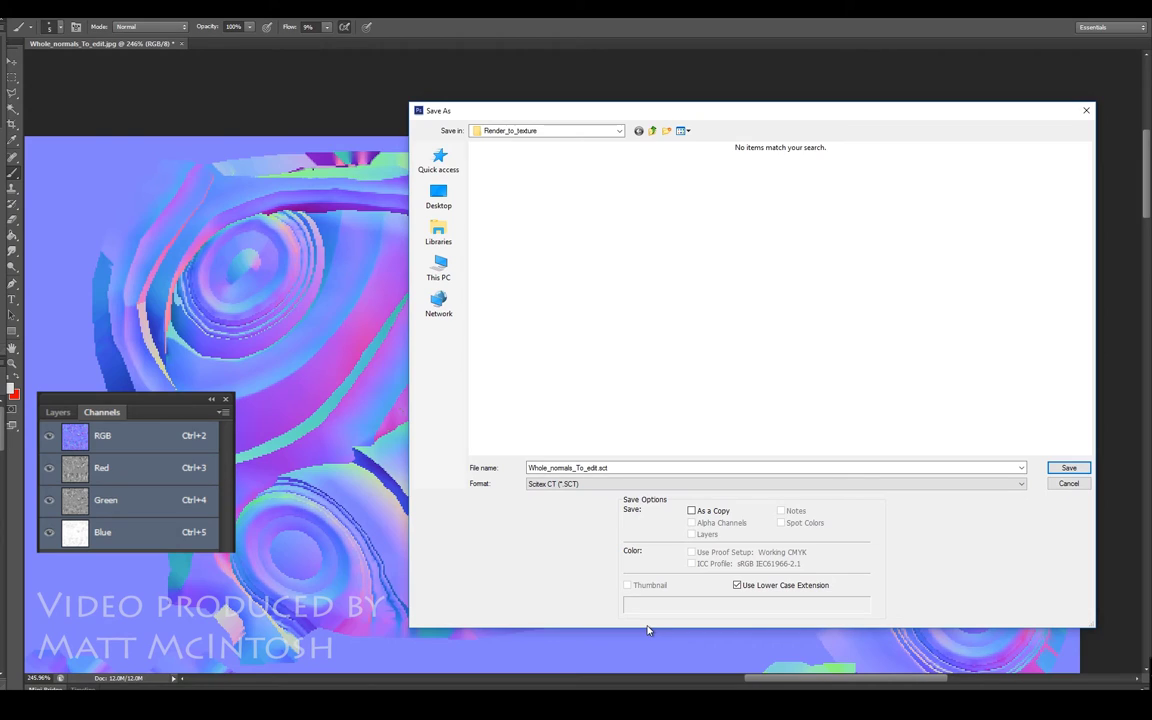
left_click(765, 484)
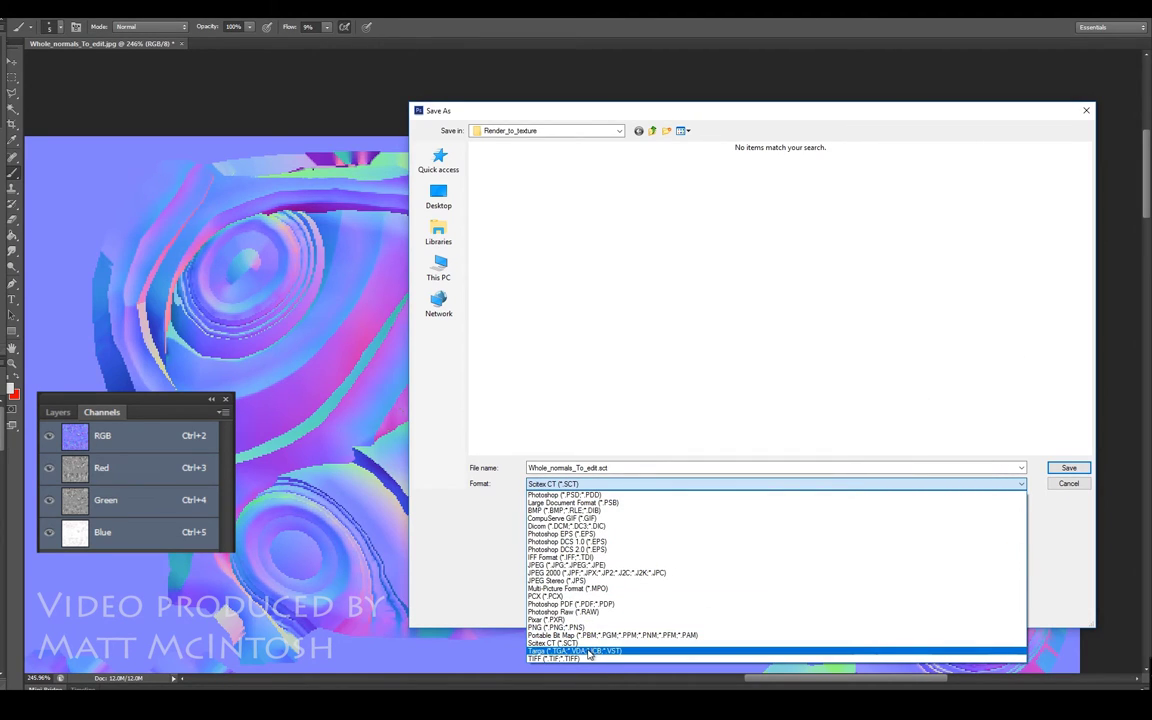
left_click(604, 651)
Step: Overwrite Whole_normals_To_edit as Targa, confirming the replacement and the Targa options
left_click_drag(1086, 209, 1100, 364)
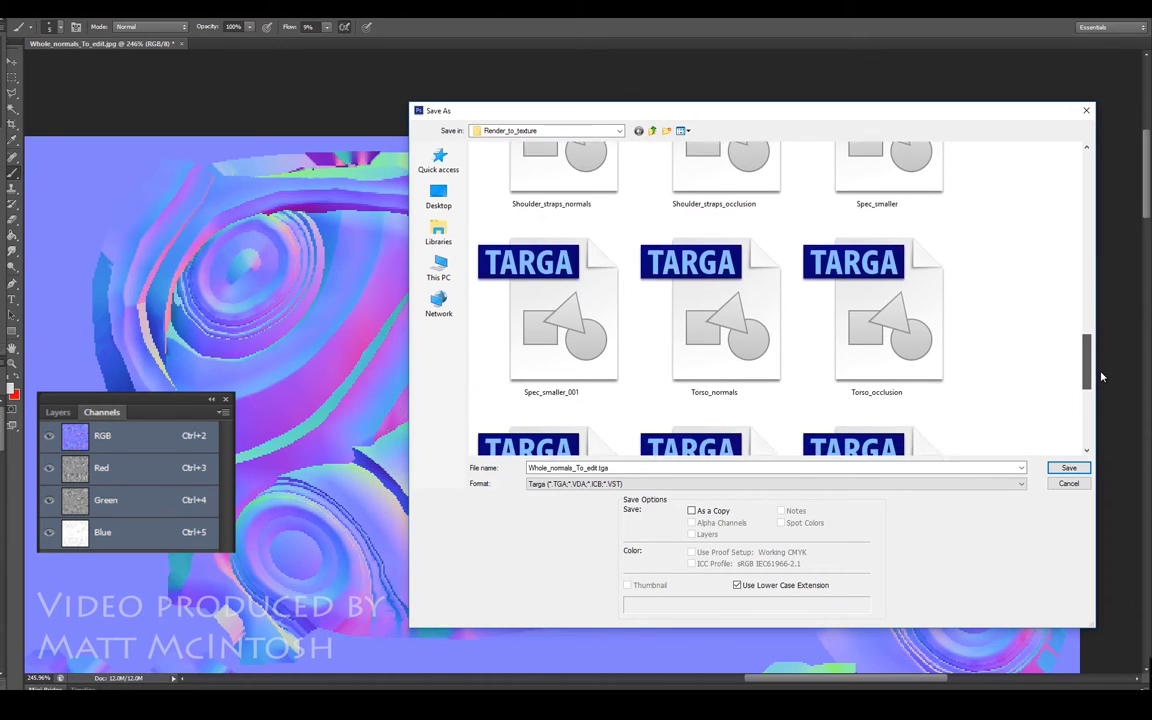
left_click_drag(1100, 364, 1107, 411)
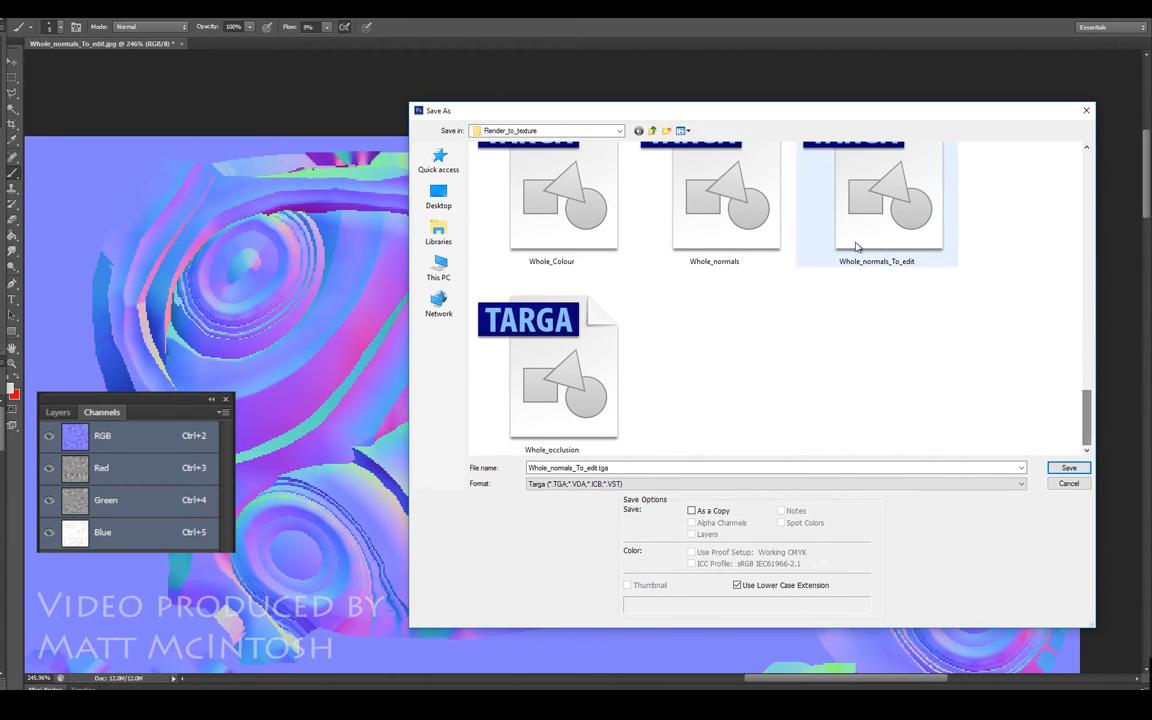
left_click(890, 262)
left_click(1068, 469)
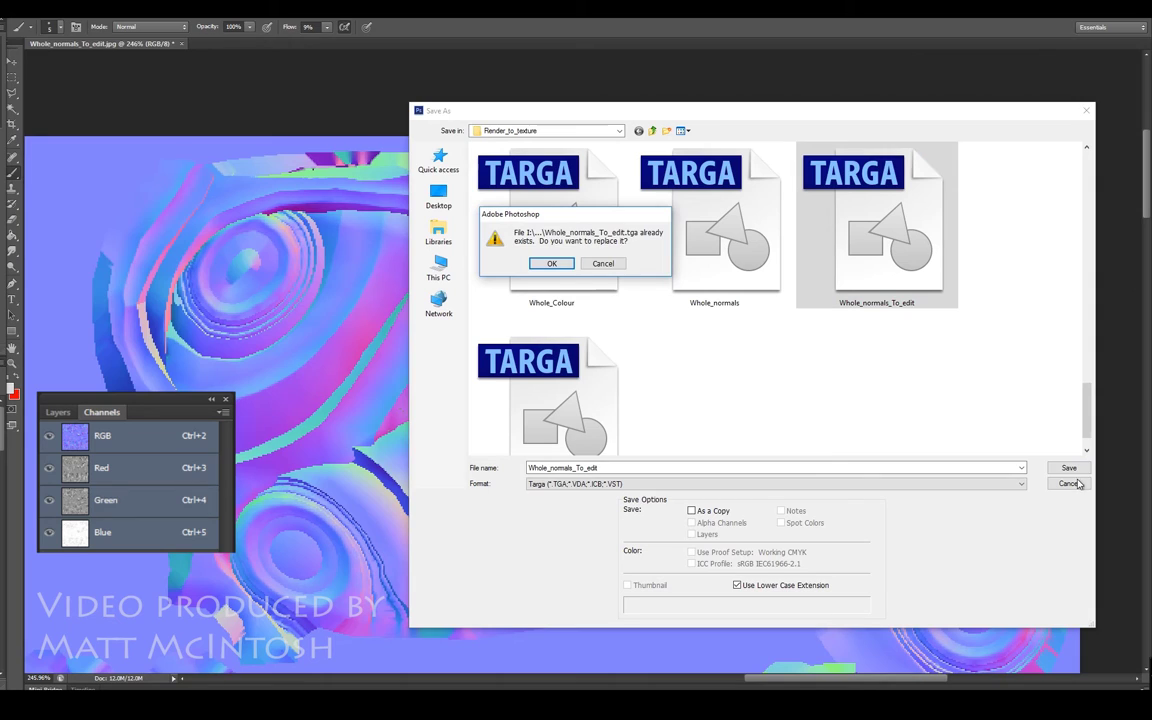
left_click(569, 264)
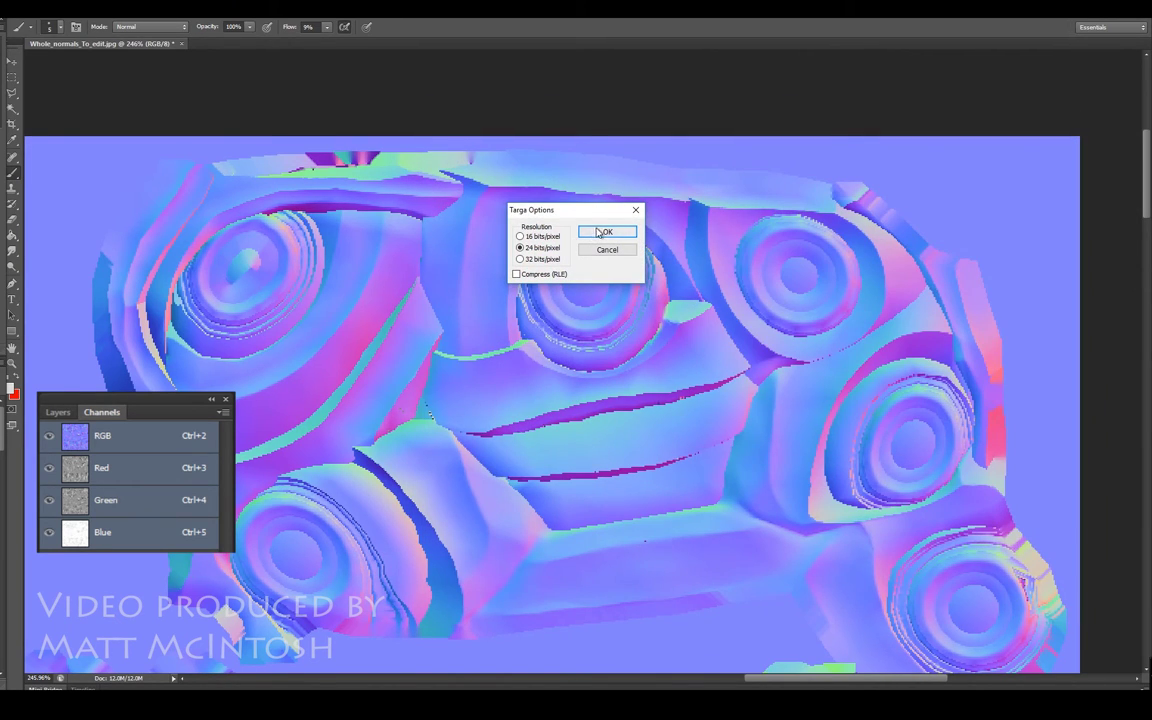
key("Return")
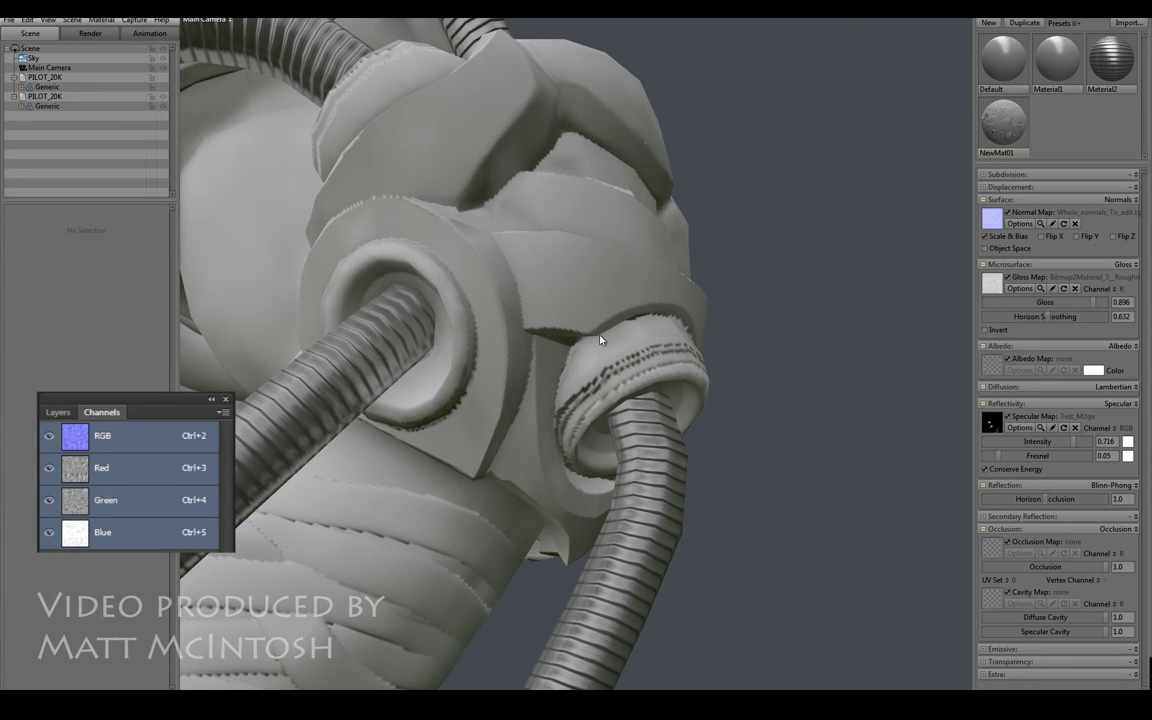
Step: Orbit around the helmet to check the eye with the repaired normal map applied
mouse_move(600, 341)
left_mouse_down()
mouse_move(612, 368)
mouse_move(653, 350)
mouse_move(625, 347)
mouse_move(645, 347)
mouse_move(679, 380)
mouse_move(627, 342)
mouse_move(627, 303)
mouse_move(652, 332)
mouse_move(609, 294)
mouse_move(659, 300)
mouse_move(712, 334)
mouse_move(665, 318)
mouse_move(627, 340)
mouse_move(581, 327)
mouse_move(561, 337)
mouse_move(617, 329)
left_mouse_up()
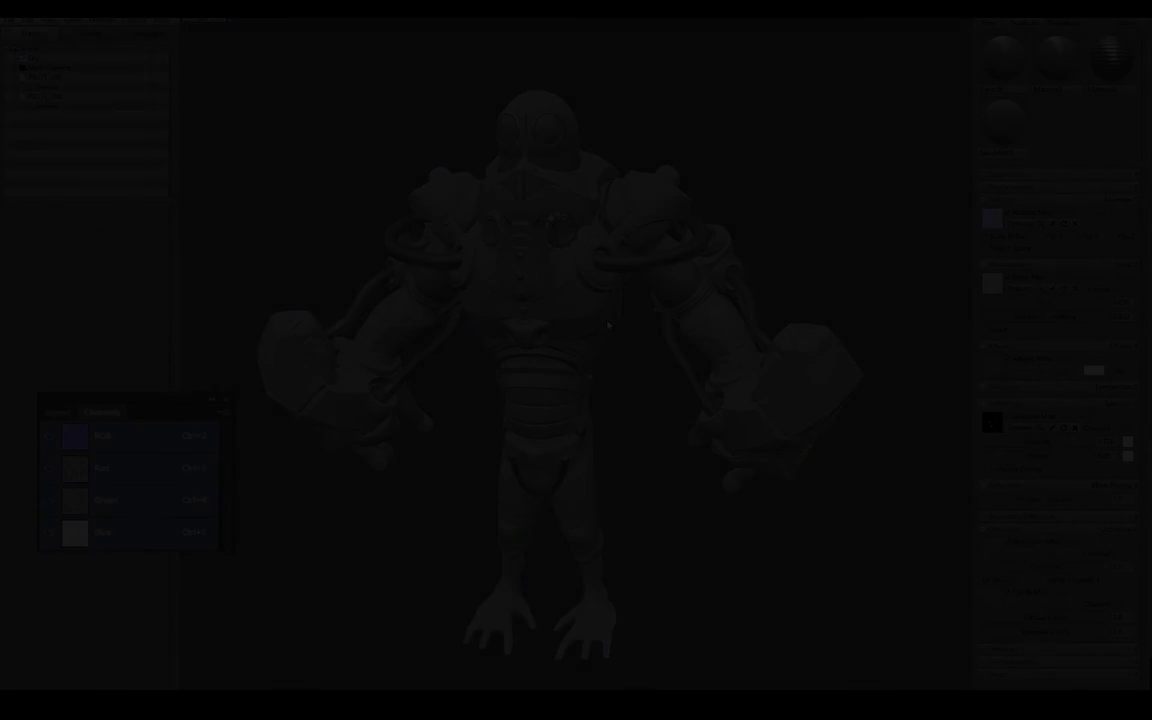